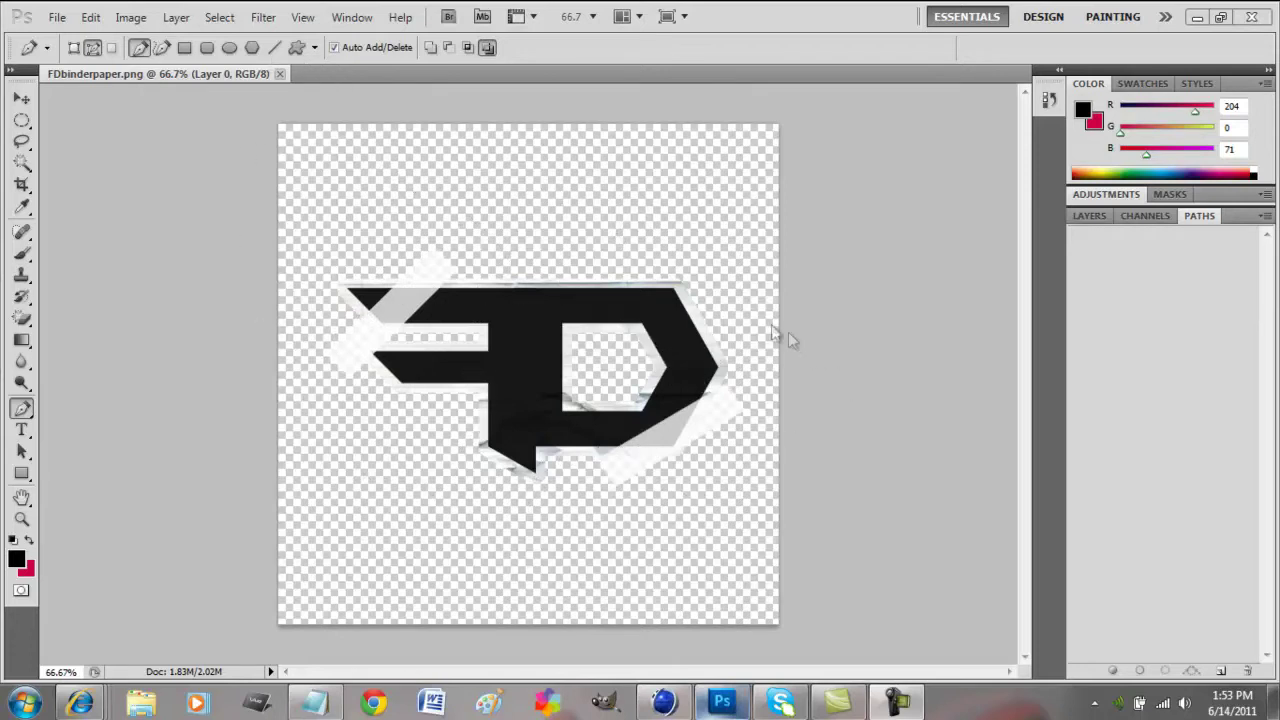
Create a new blank document 1280 pixels wide and 720 pixels high from File > New
click(57, 17)
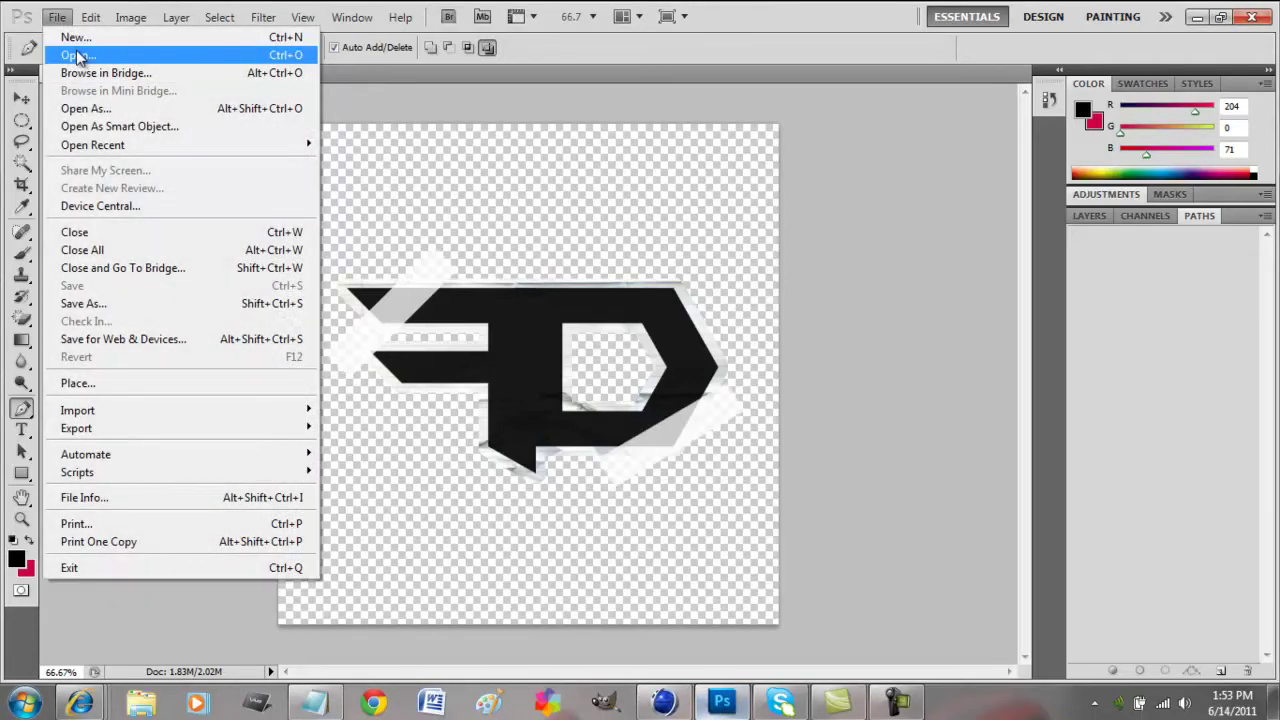
click(70, 37)
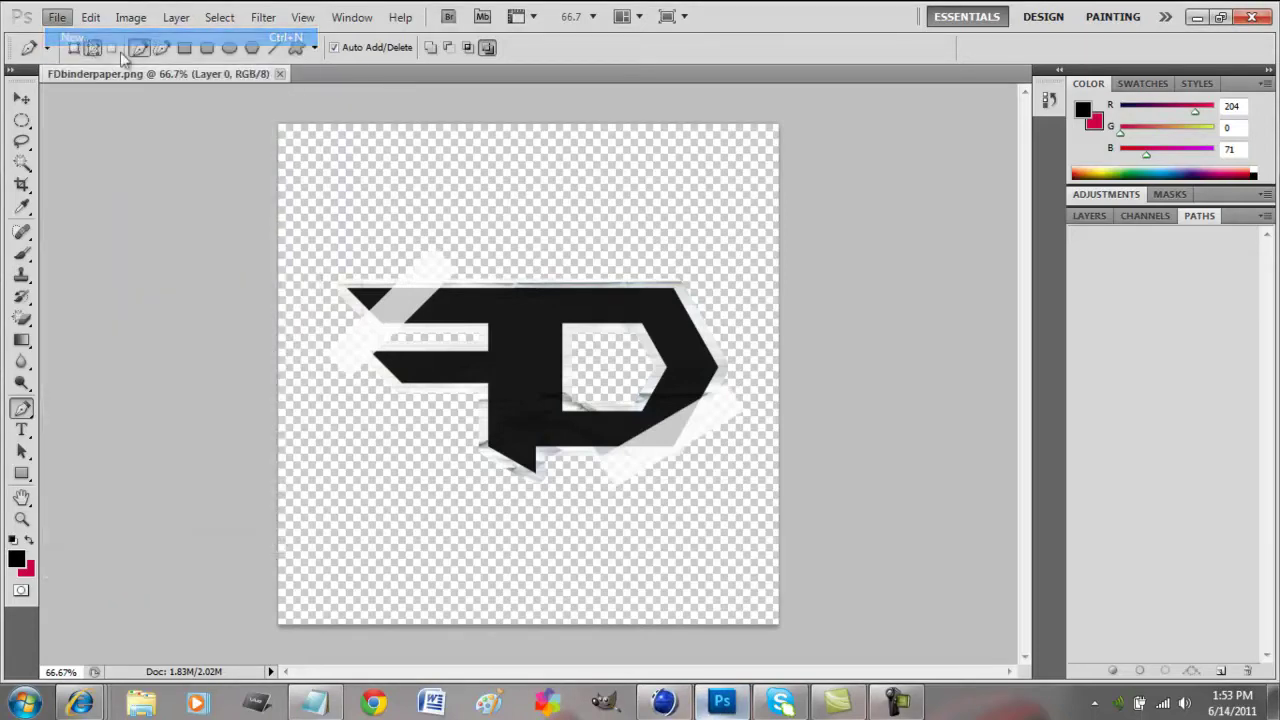
drag(580, 246, 524, 246)
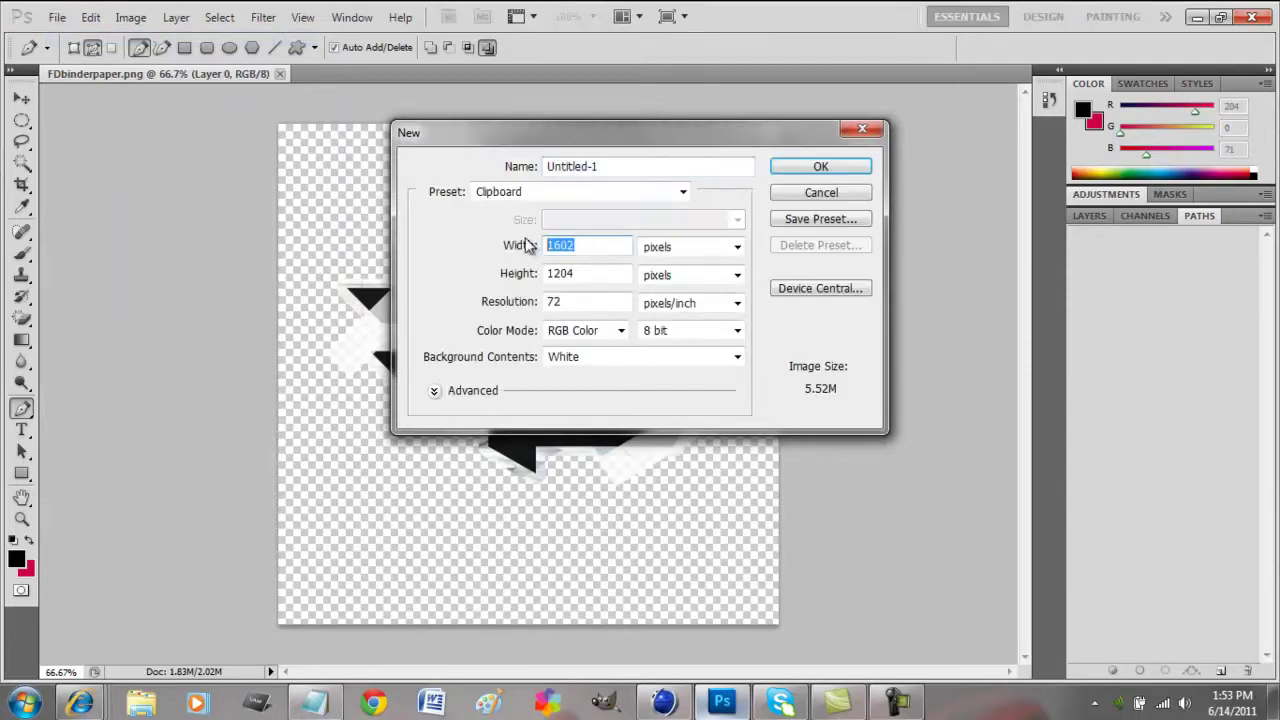
text(1280)
key(Tab)
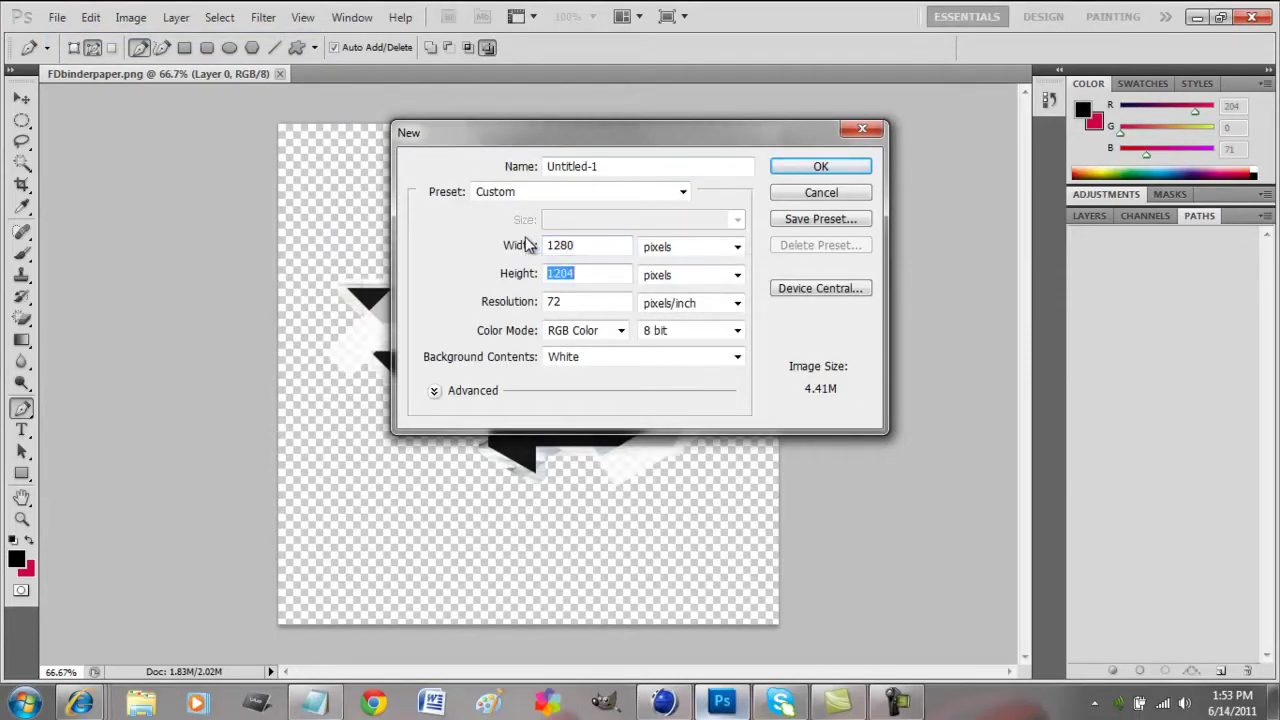
text(7)
key(Return)
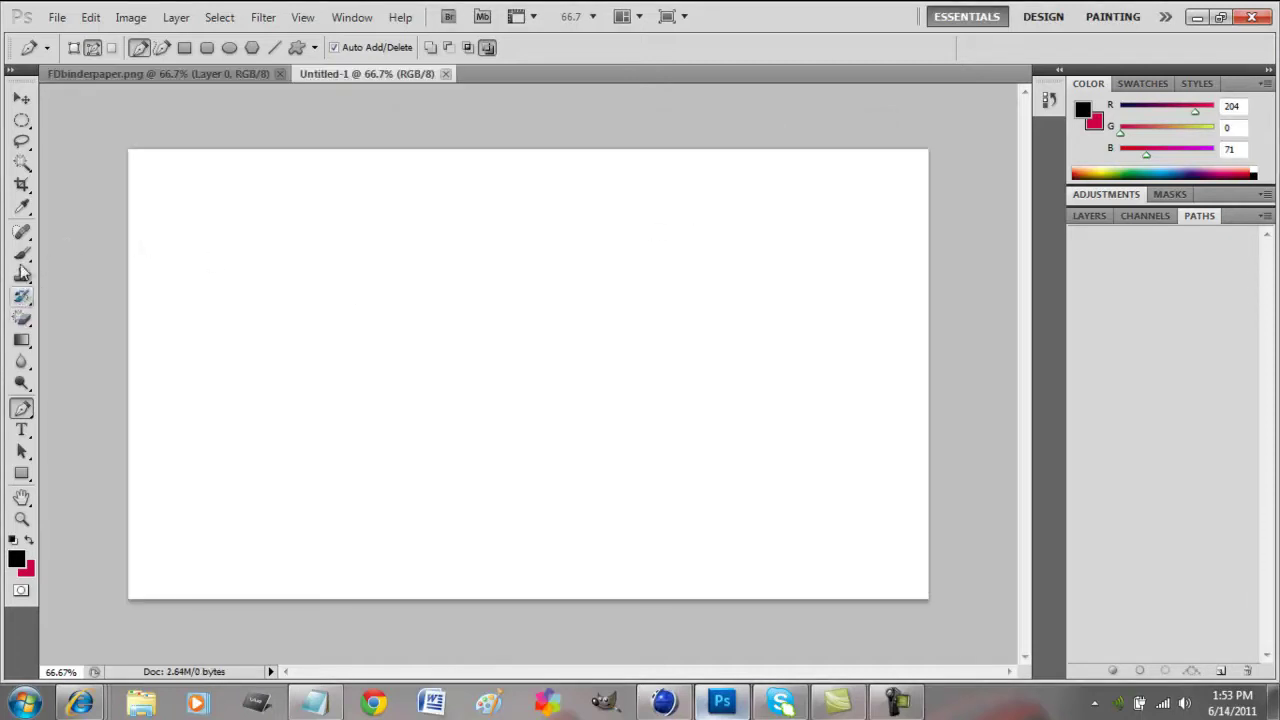
Draw a text box across the upper canvas, type Forum, and select the word
click(21, 433)
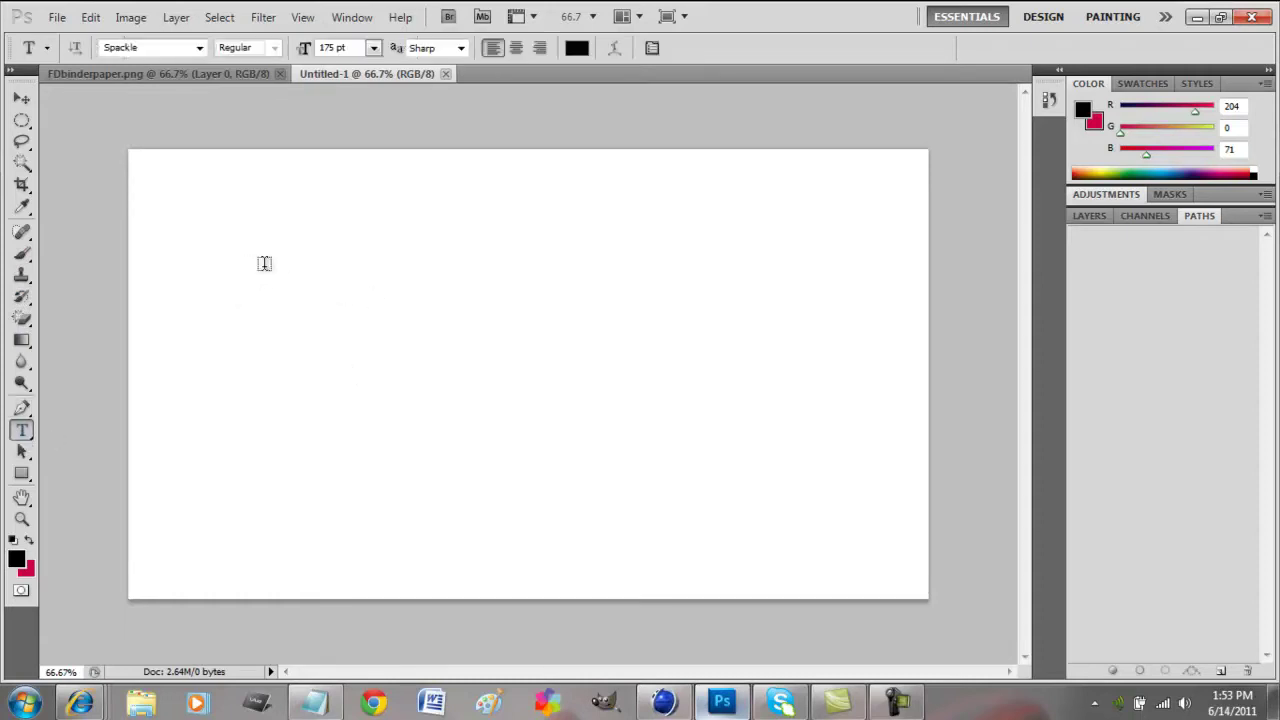
drag(268, 248, 771, 394)
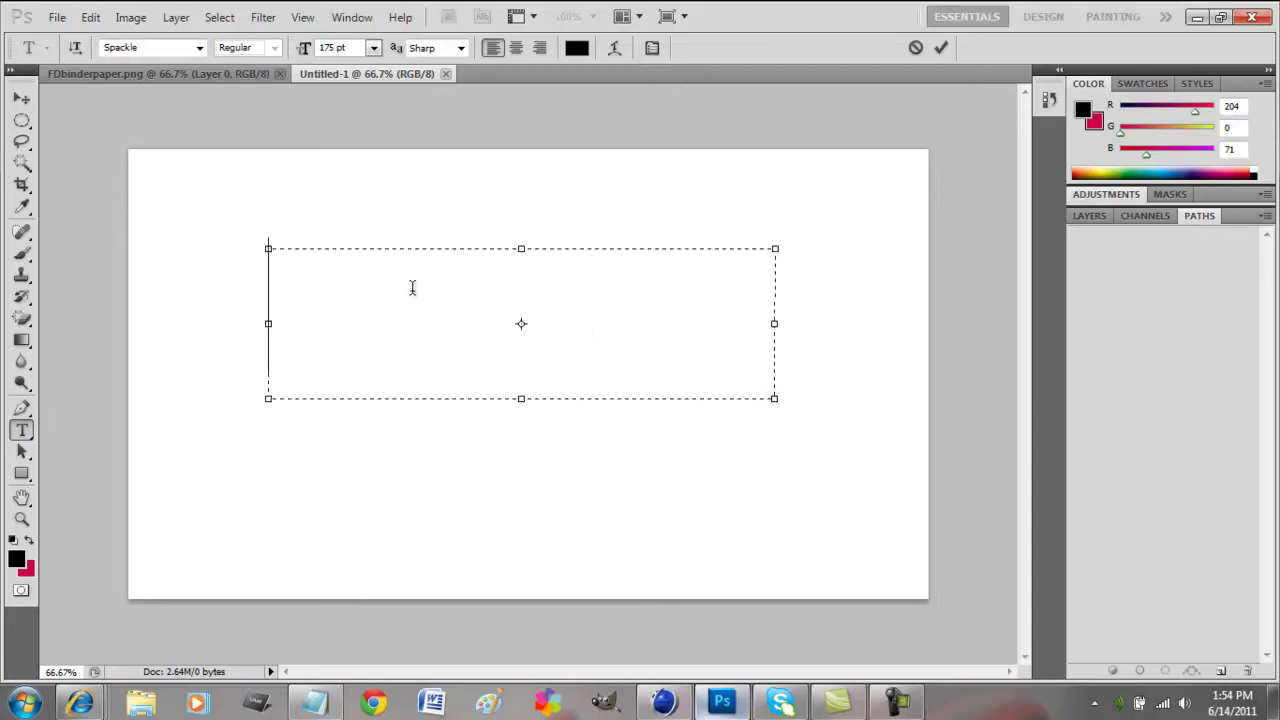
text(Foo)
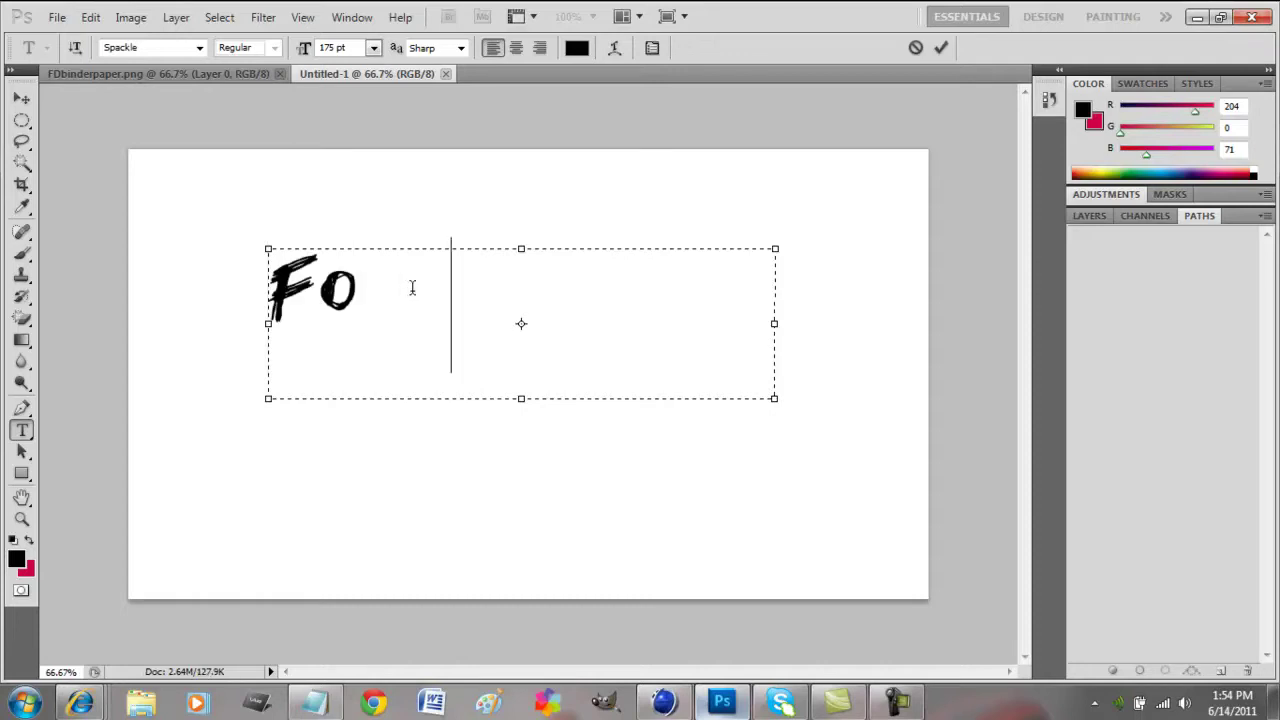
text(dm)
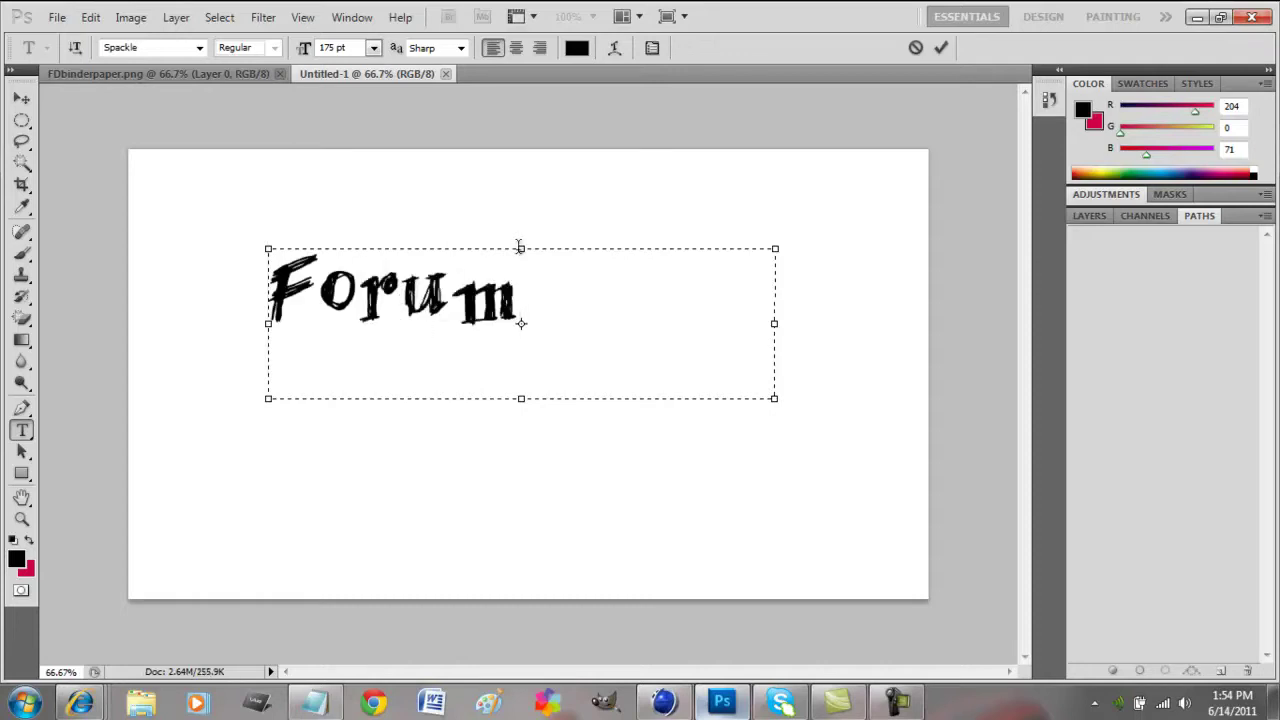
key(shift+Left)
key(shift+Left)
key(shift+Left)
key(shift+Left)
key(shift+Left)
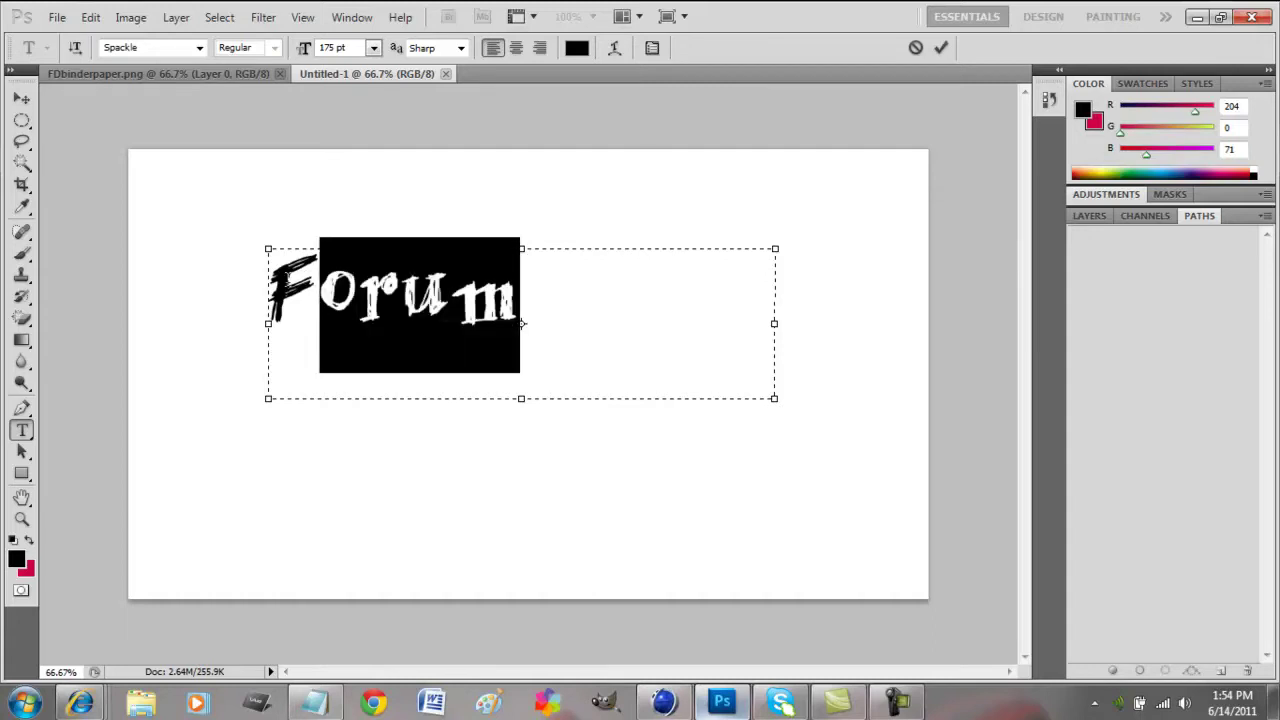
click(547, 284)
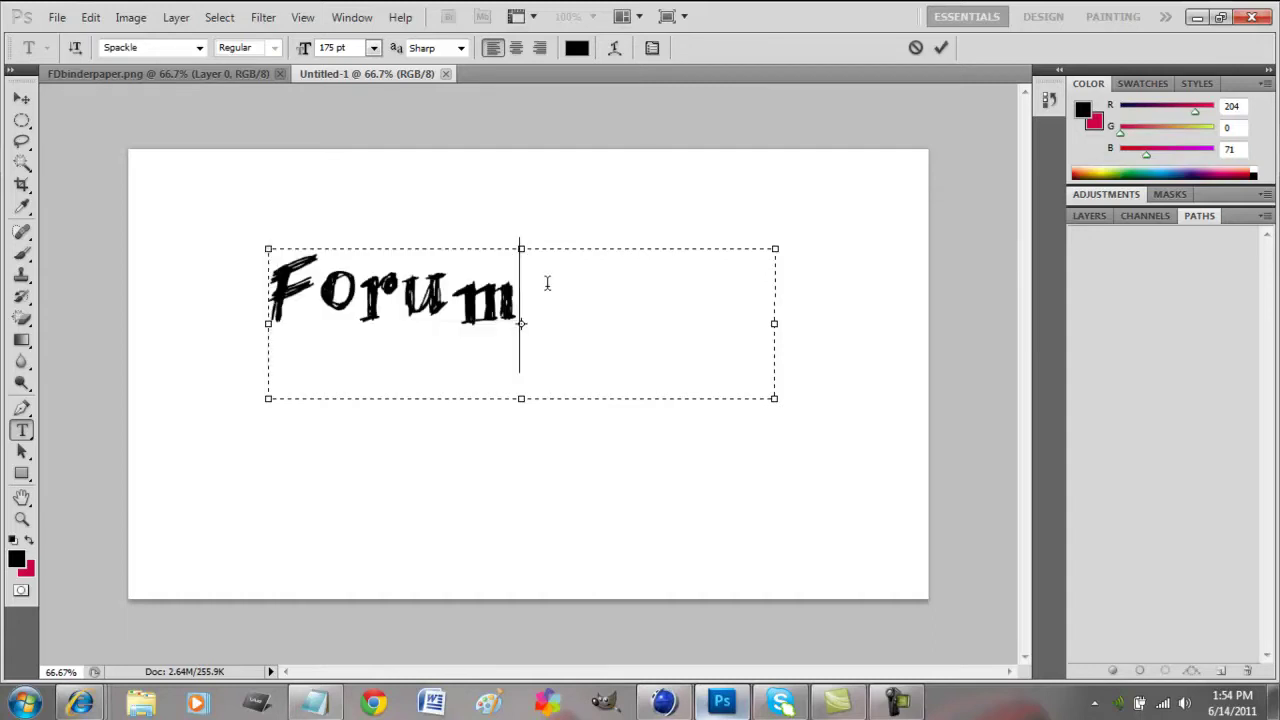
drag(547, 284, 256, 290)
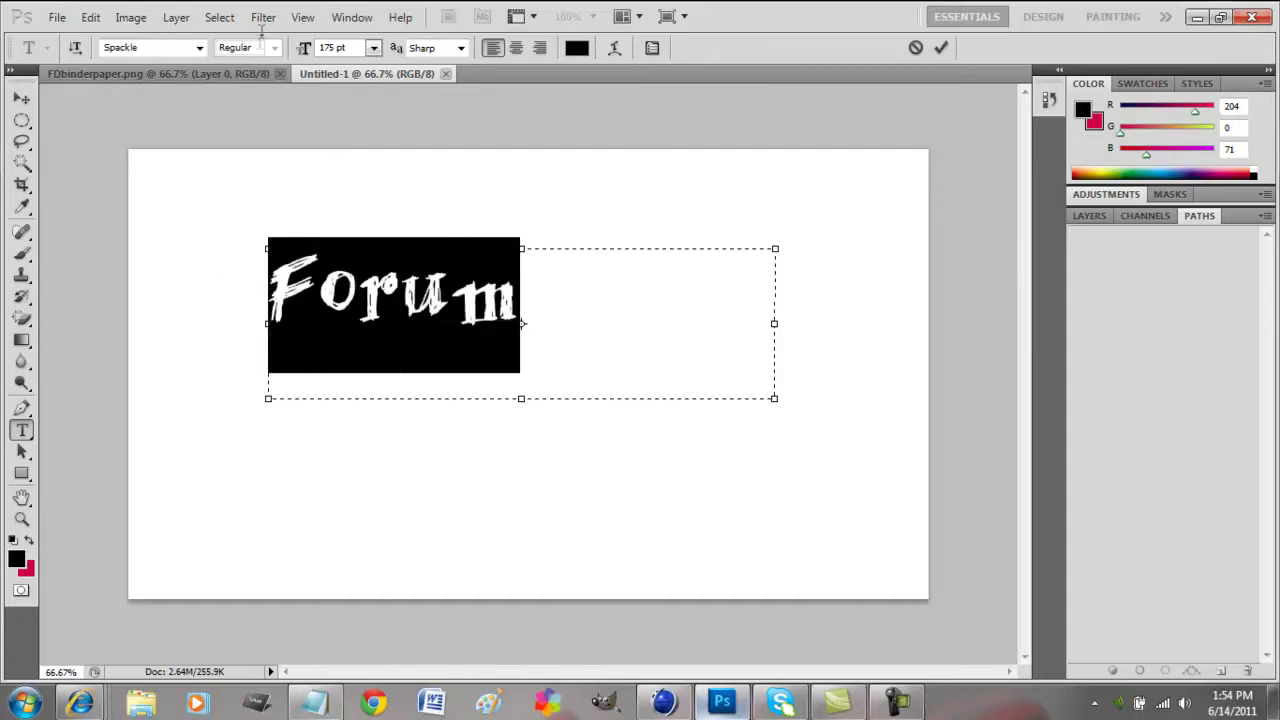
Set the word's font to Stencil Std and shrink the text box to hug FORUM
click(200, 52)
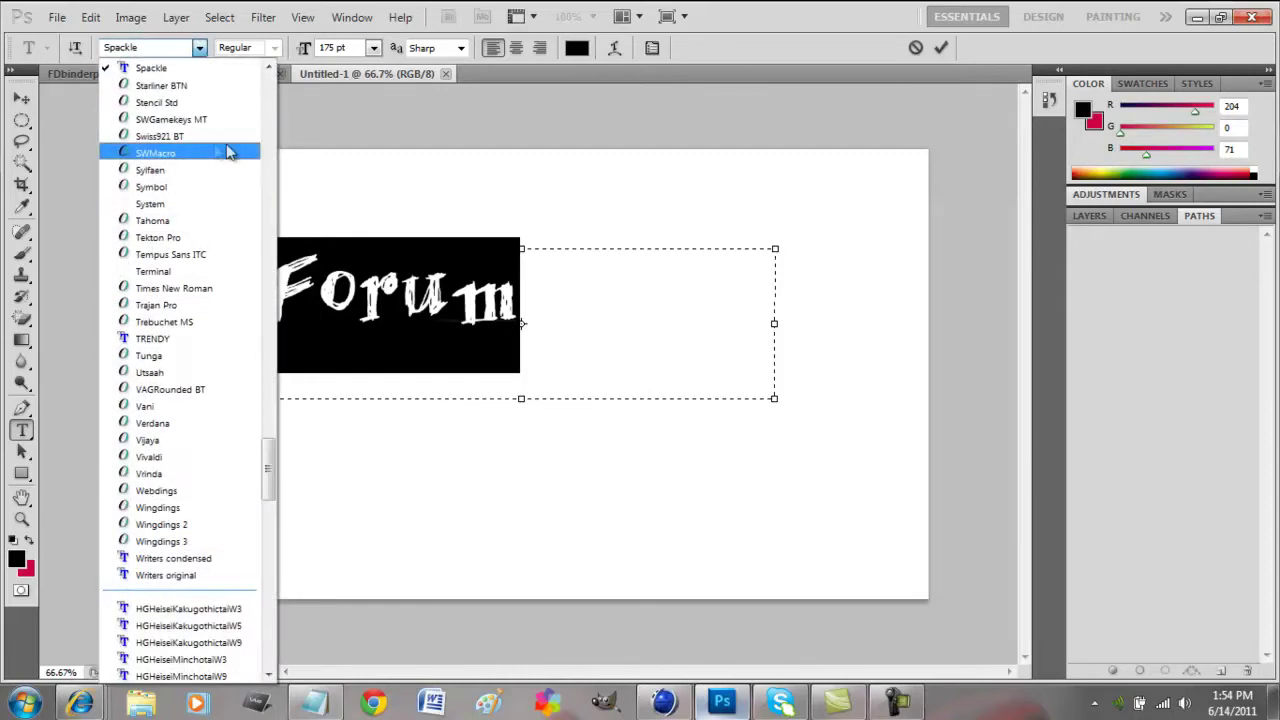
drag(274, 480, 268, 453)
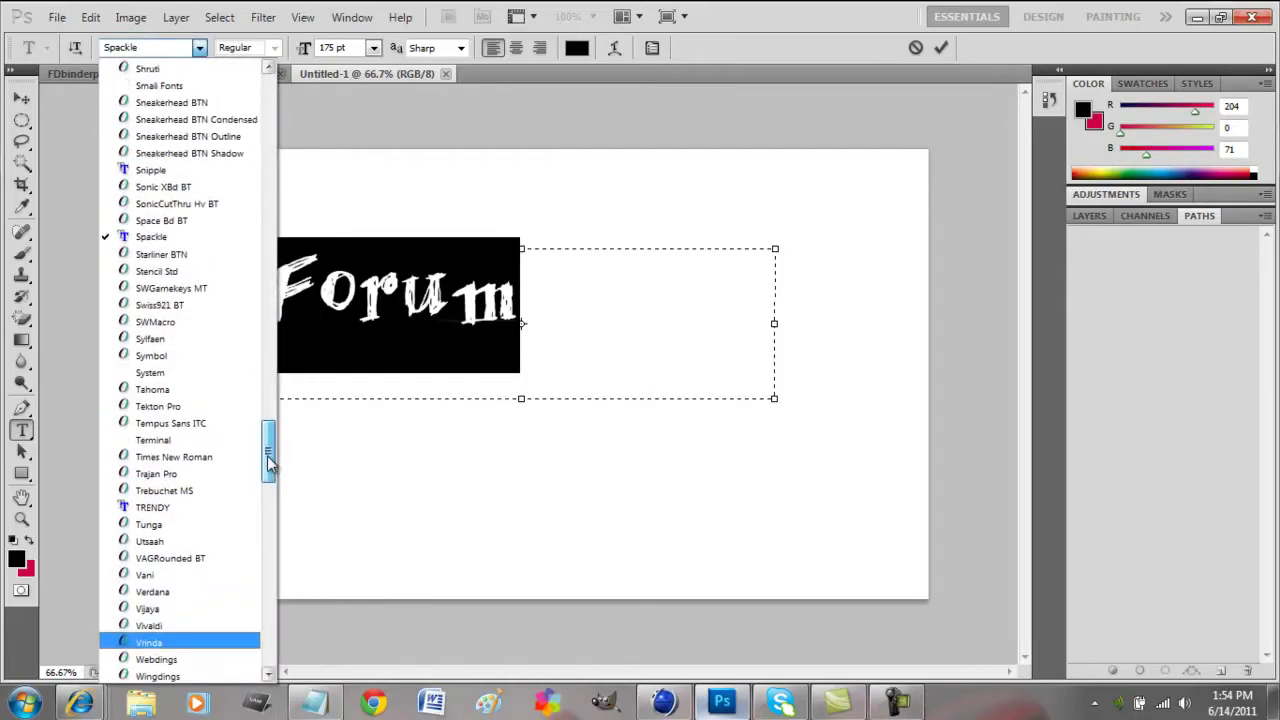
click(170, 274)
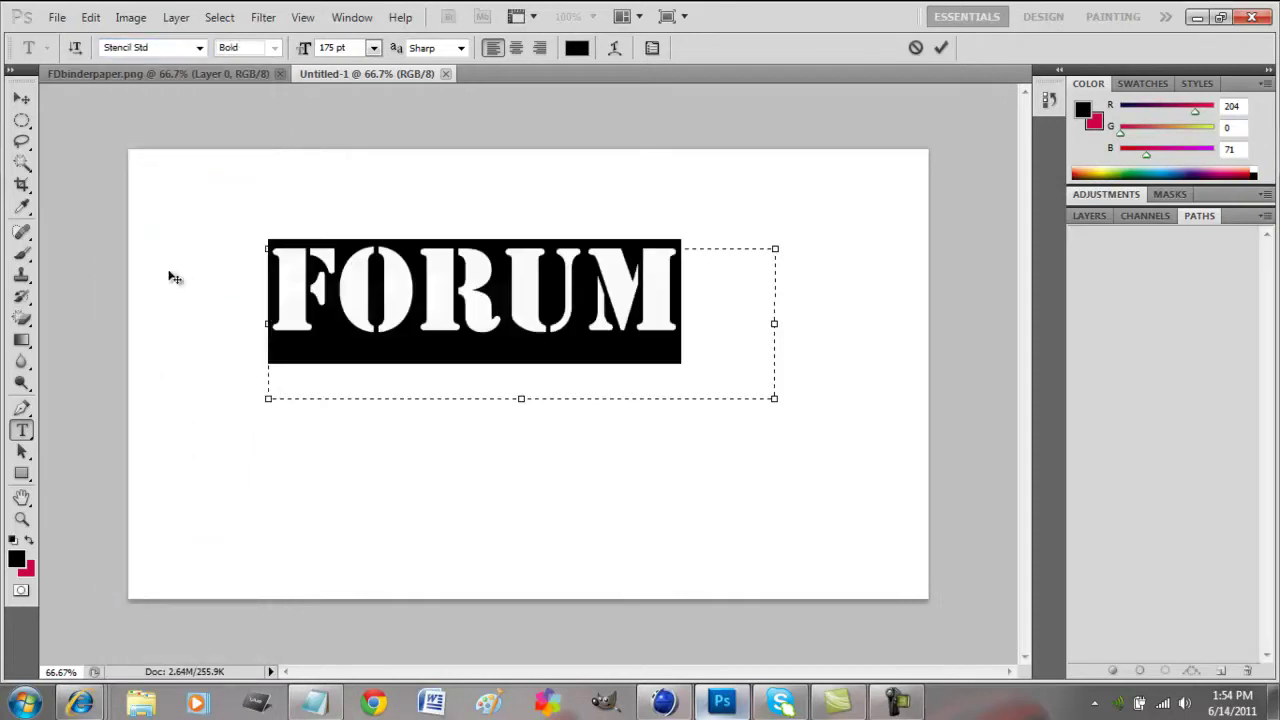
click(690, 316)
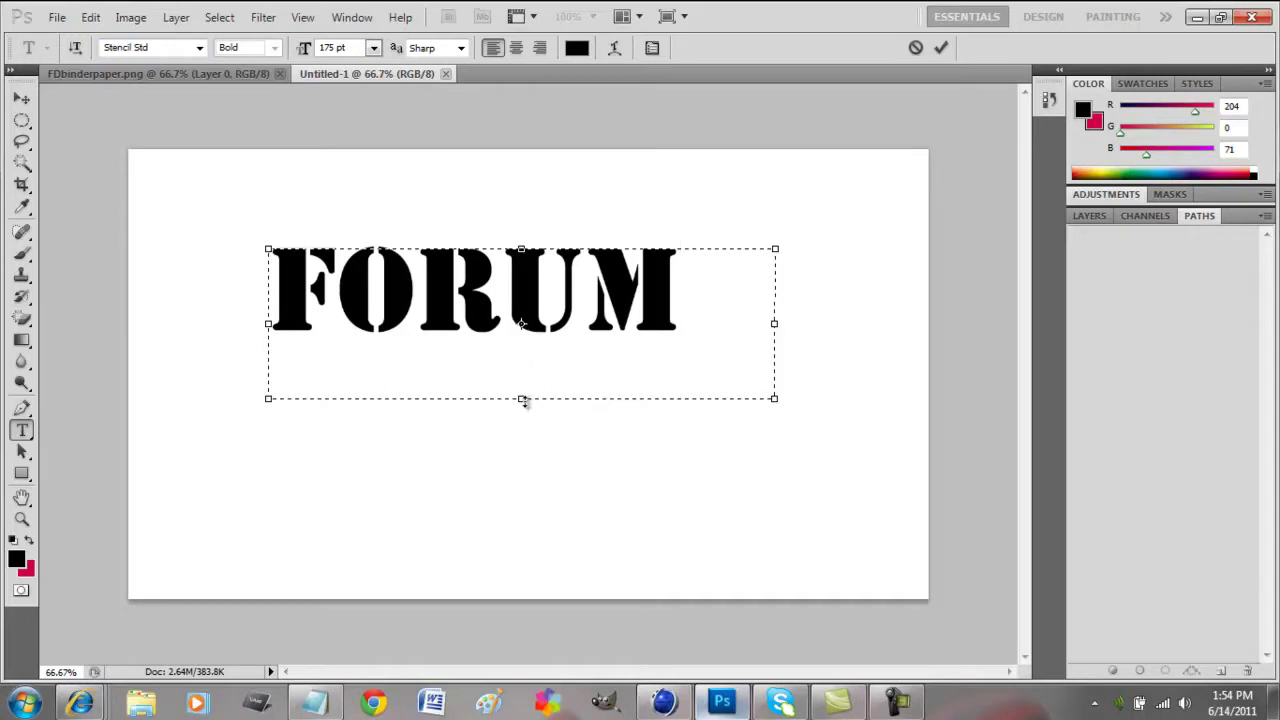
drag(523, 400, 533, 346)
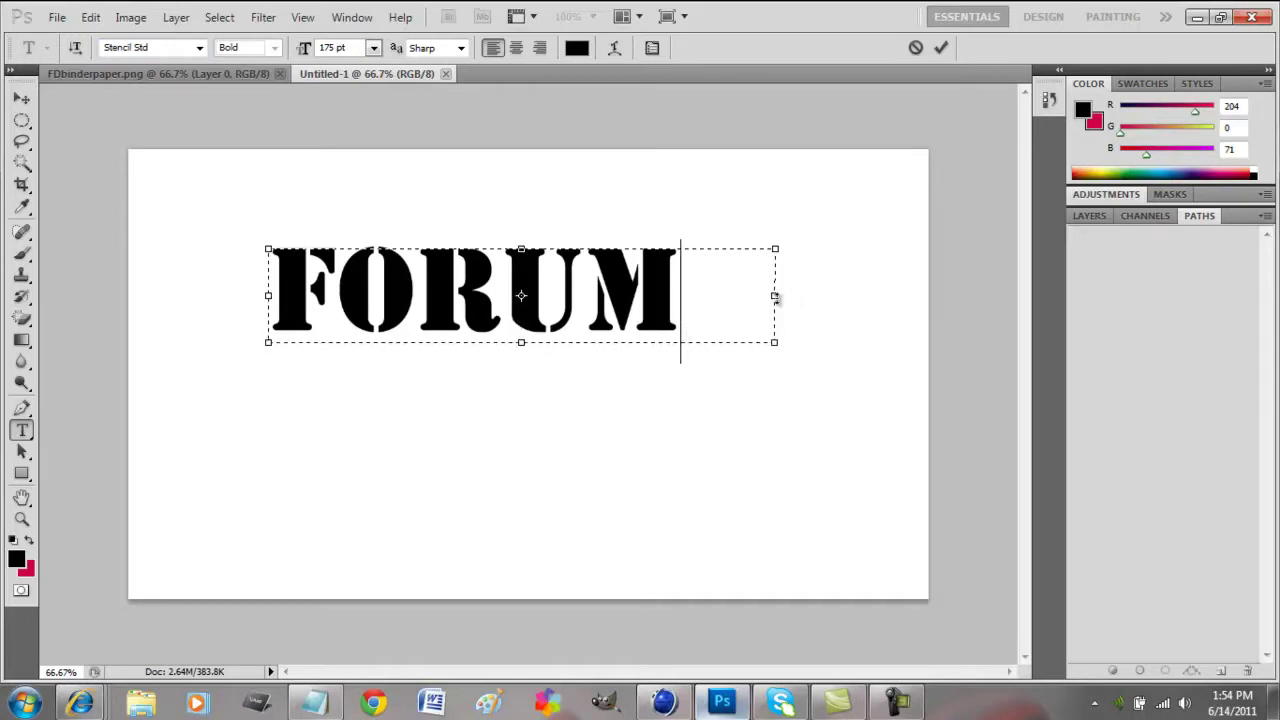
drag(774, 297, 684, 298)
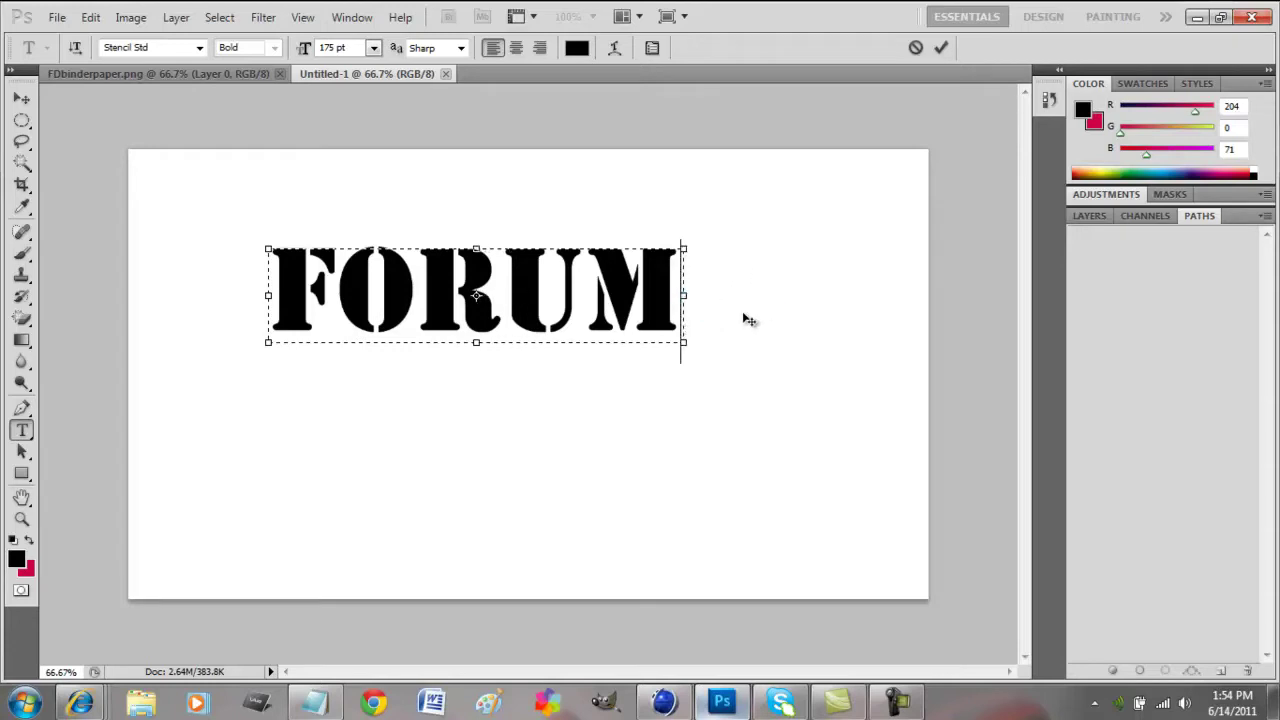
click(1090, 216)
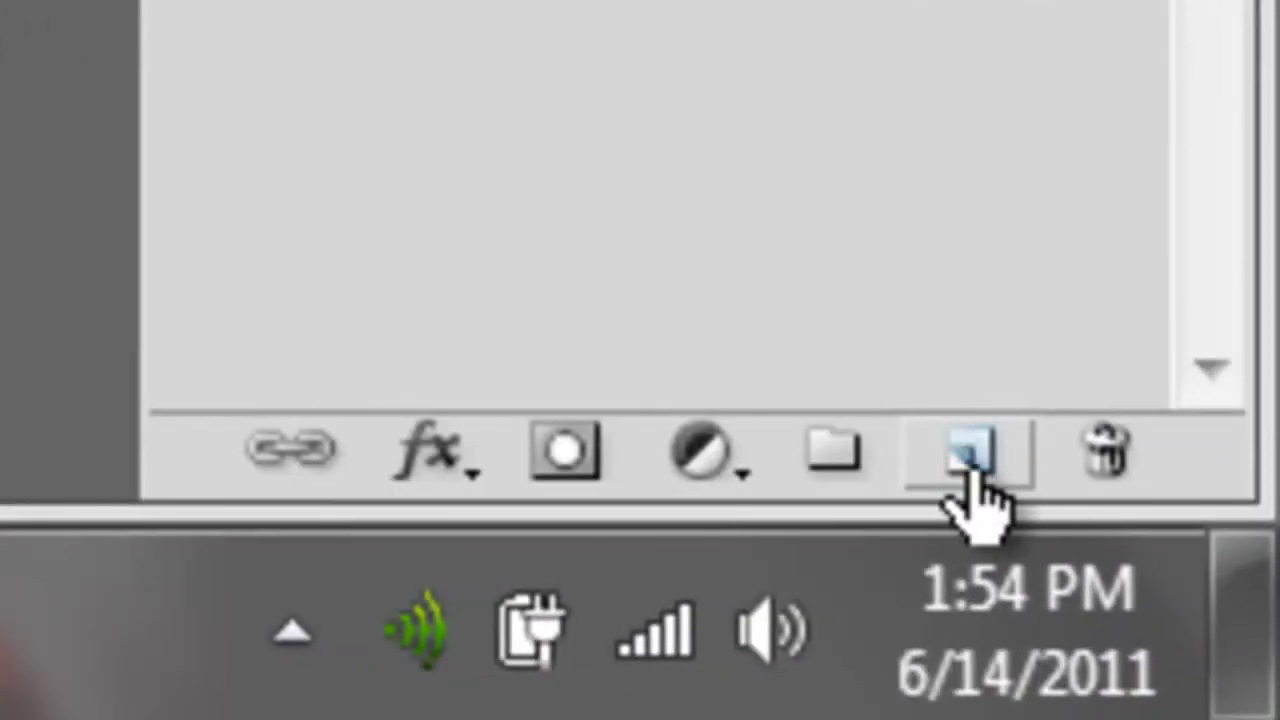
On a new empty layer, load the FORUM letter selection and expand it by 15 pixels
click(962, 468)
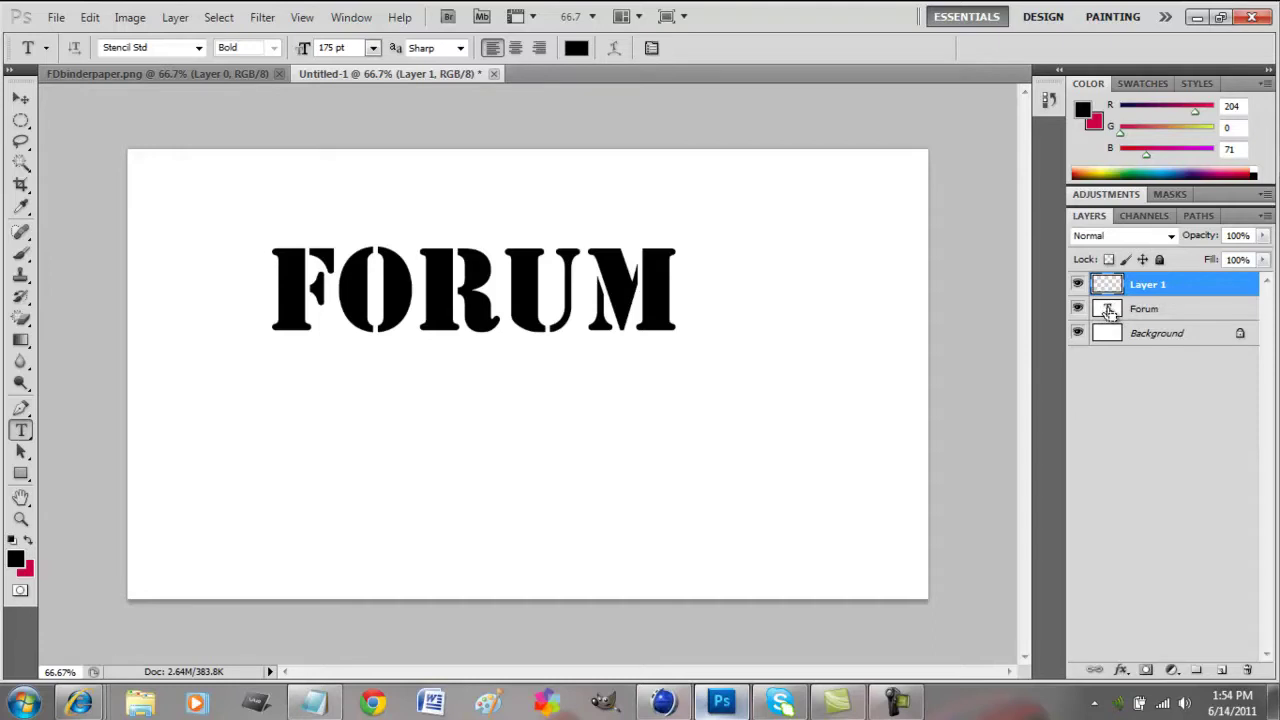
ctrl+click(1107, 310)
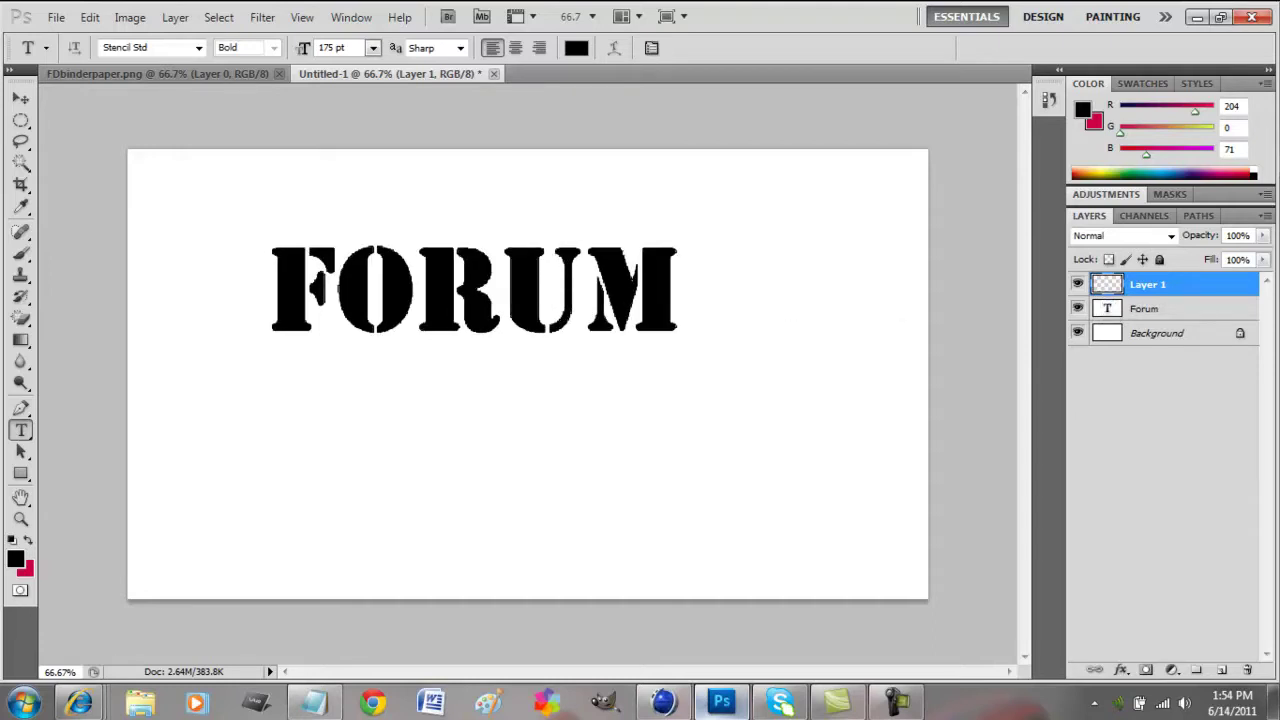
click(222, 20)
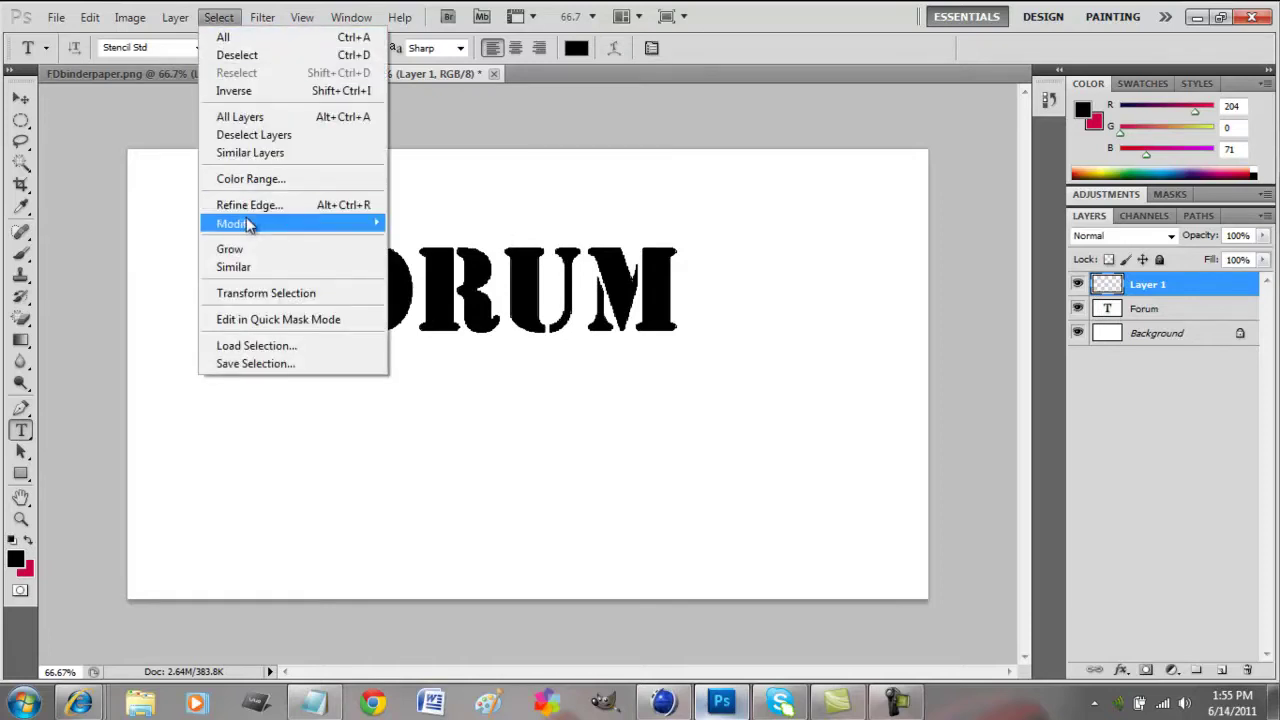
mouse_move(250, 224)
click(448, 258)
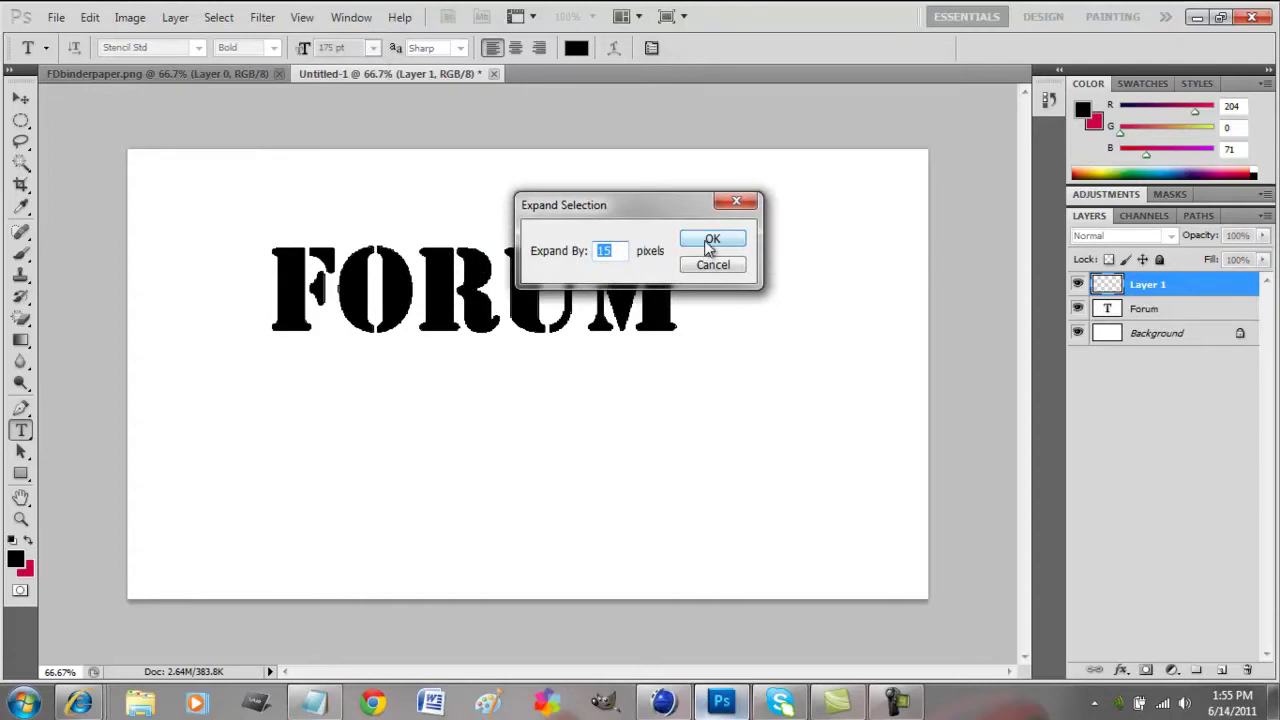
click(708, 242)
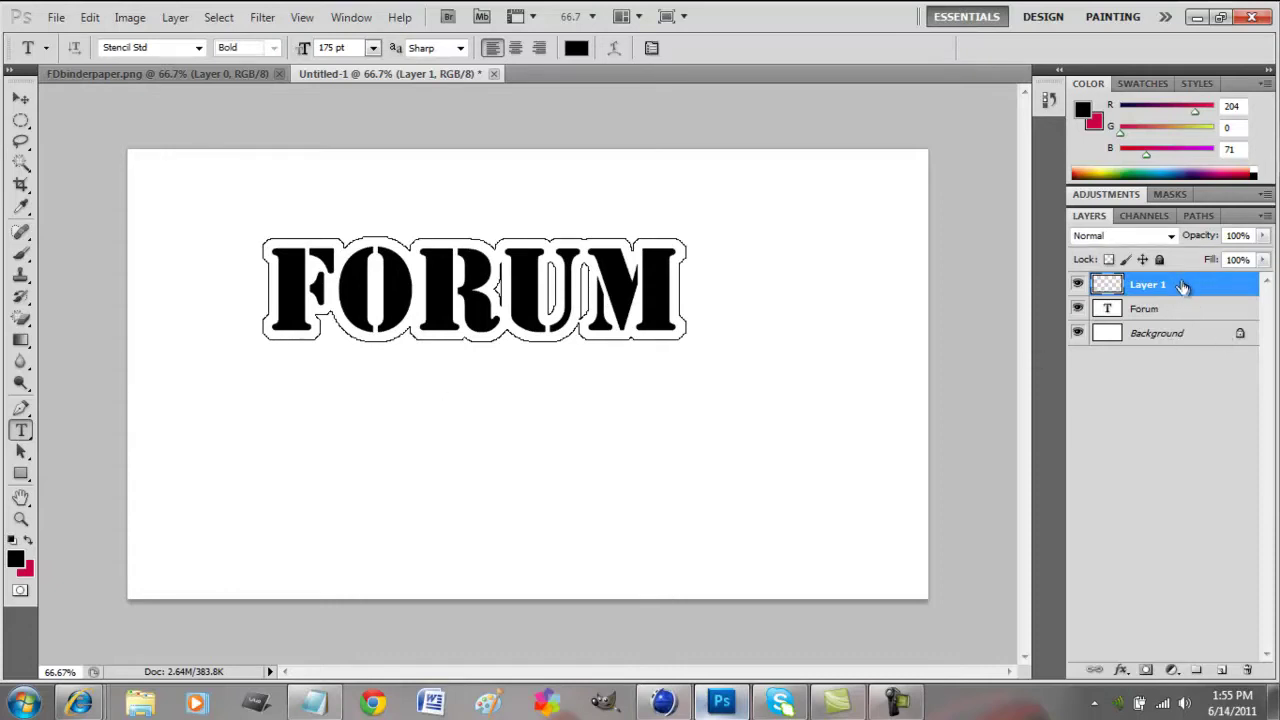
click(20, 340)
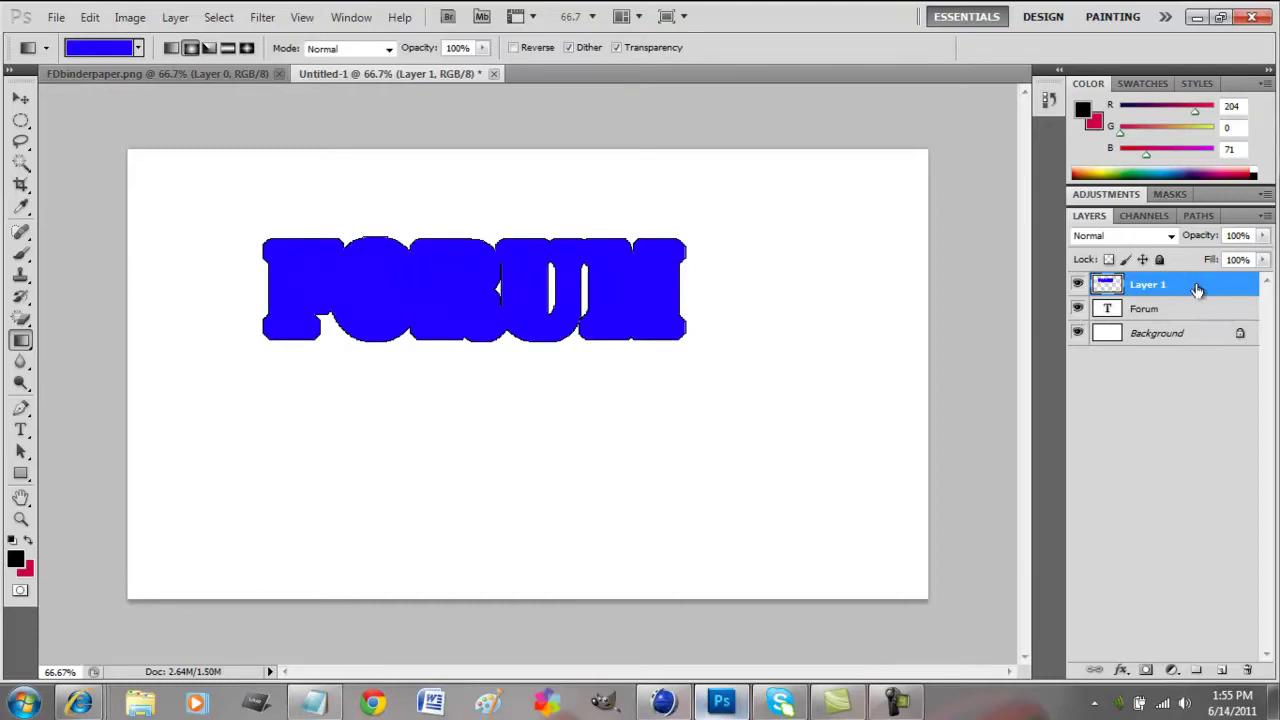
Move the blue-filled Layer 1 below the Forum text layer to outline the letters
drag(1197, 289, 1202, 322)
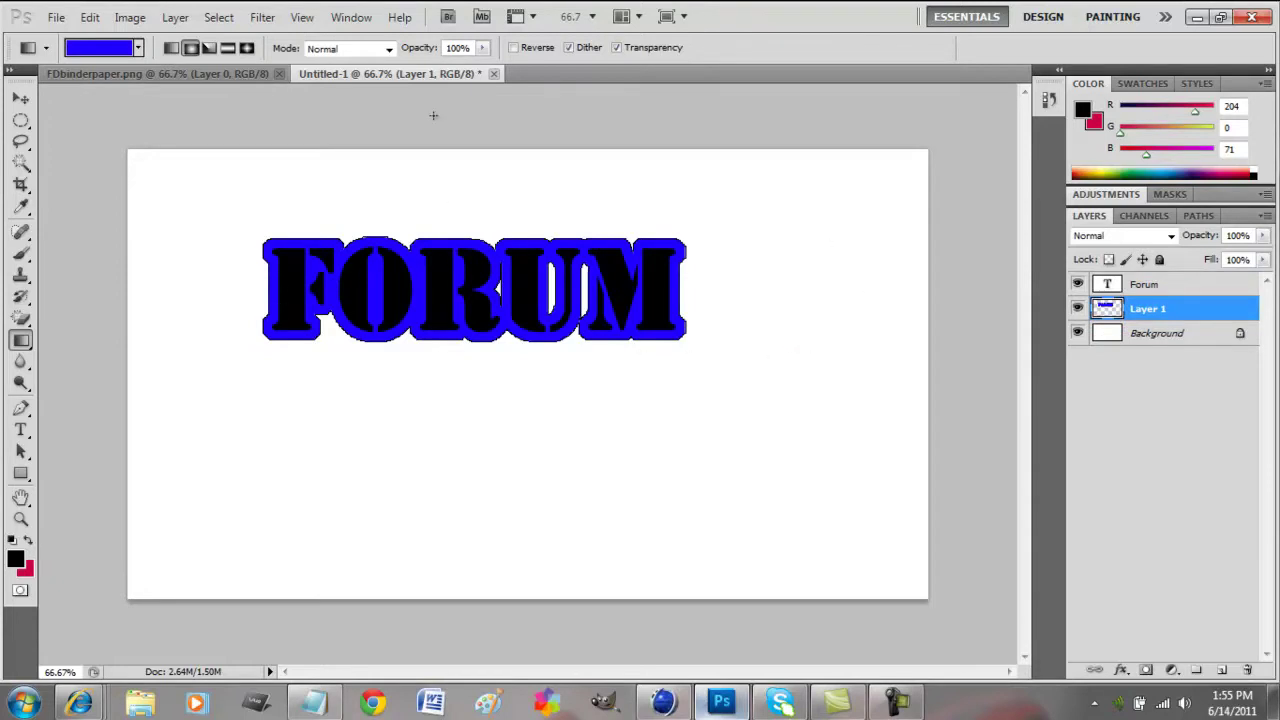
Start File > Open and browse Libraries > Pictures > Player Cards and Gimp > Gimp Files
click(56, 17)
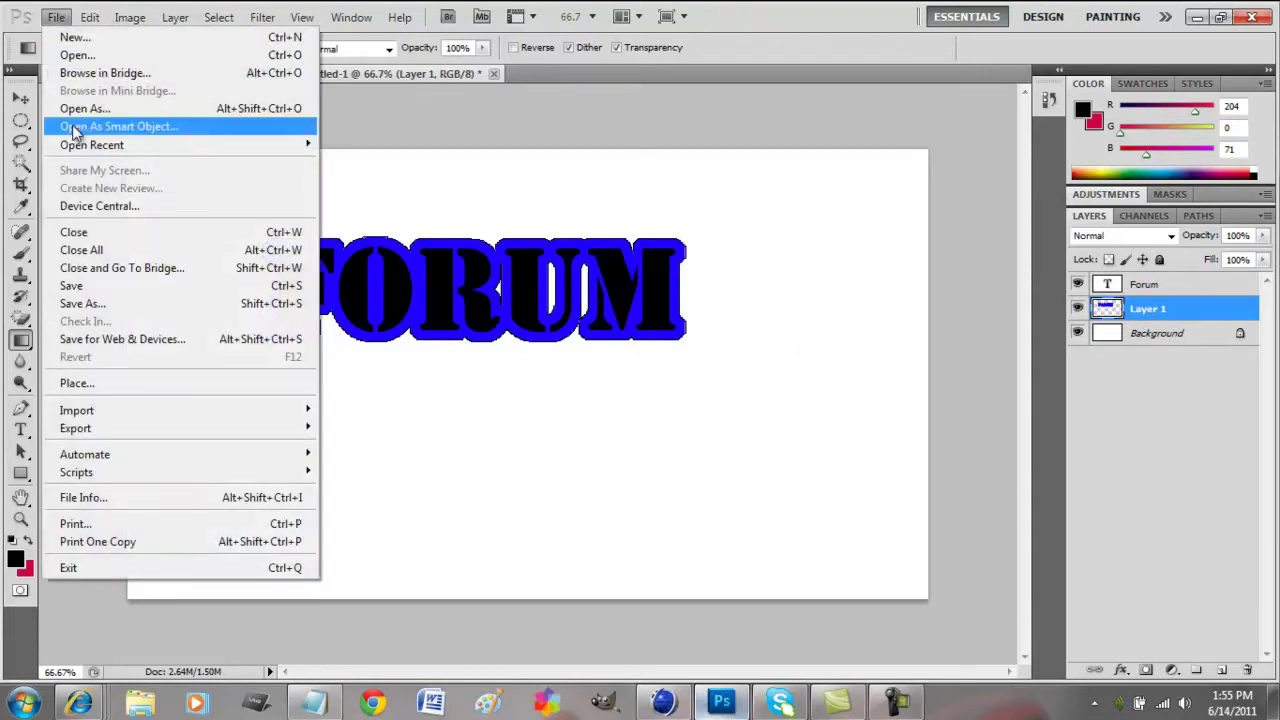
click(124, 58)
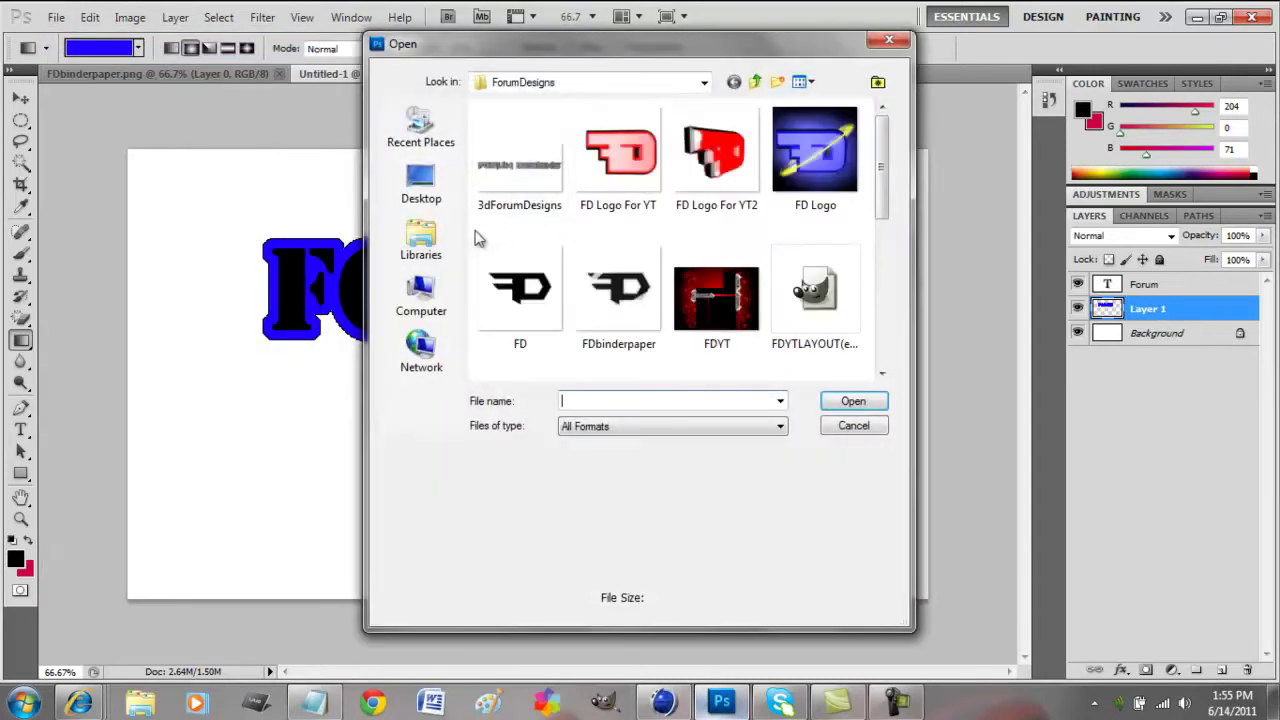
click(425, 245)
double_click(566, 189)
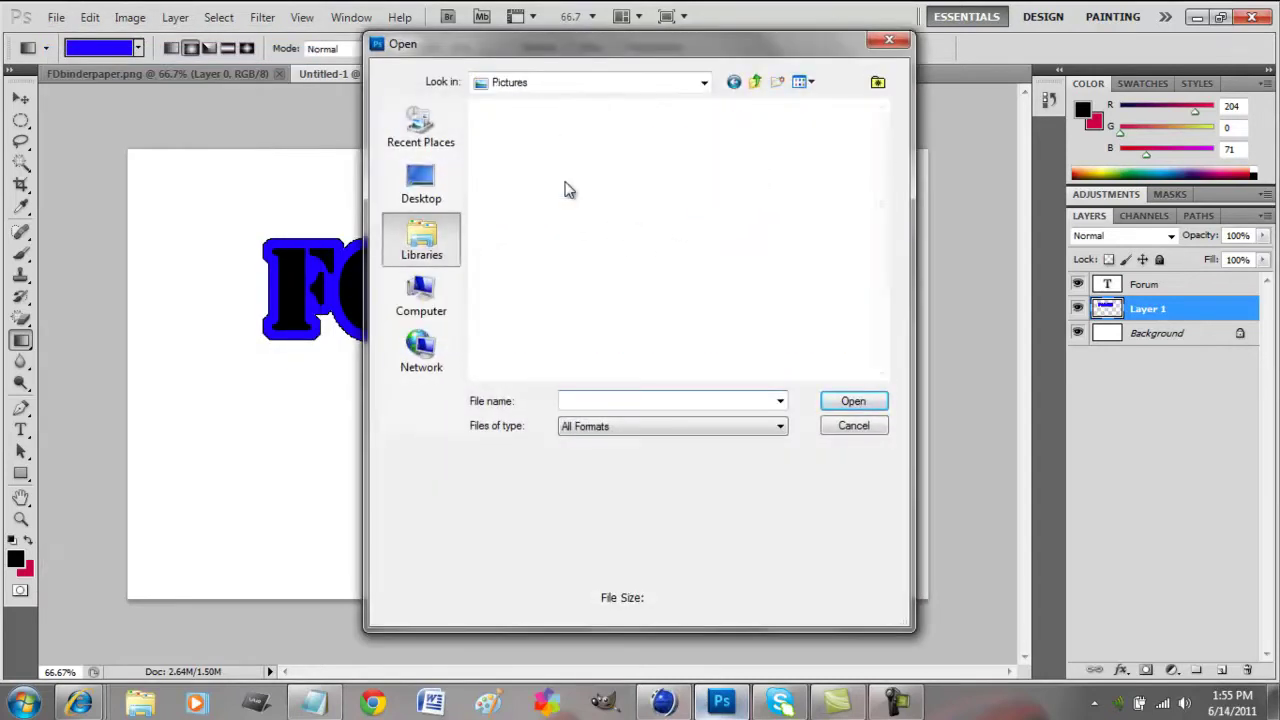
double_click(713, 291)
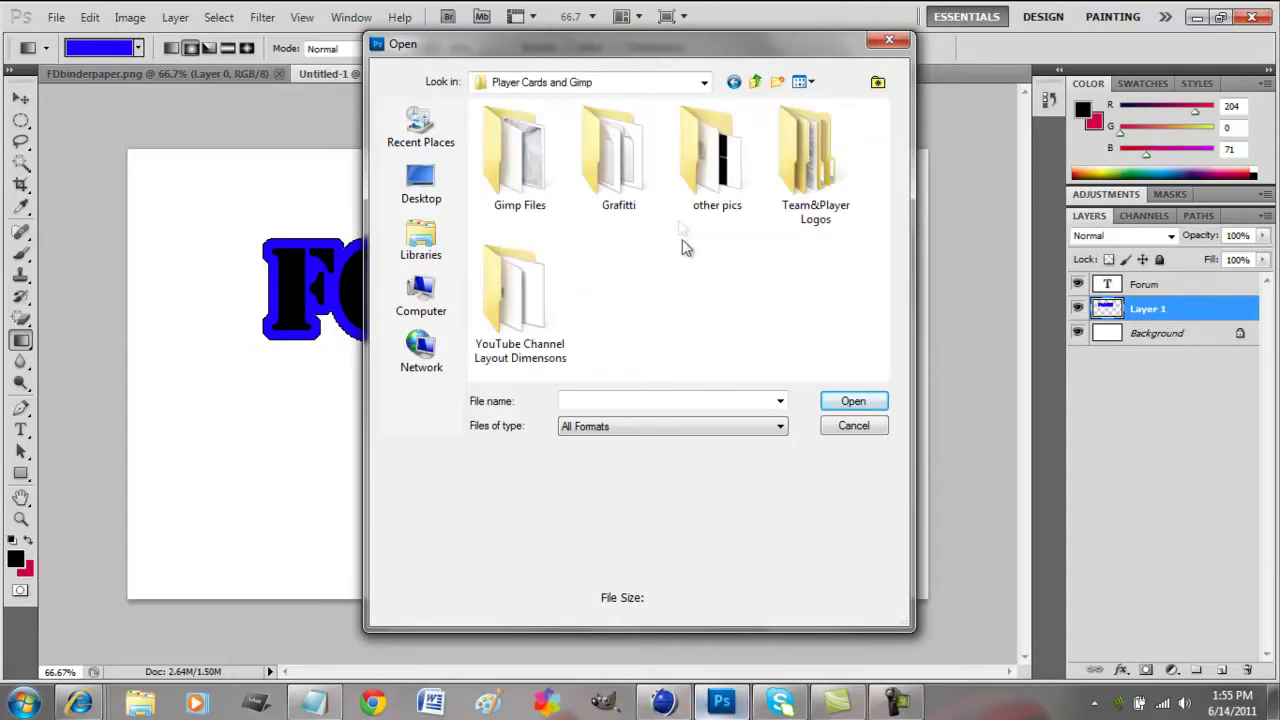
double_click(540, 189)
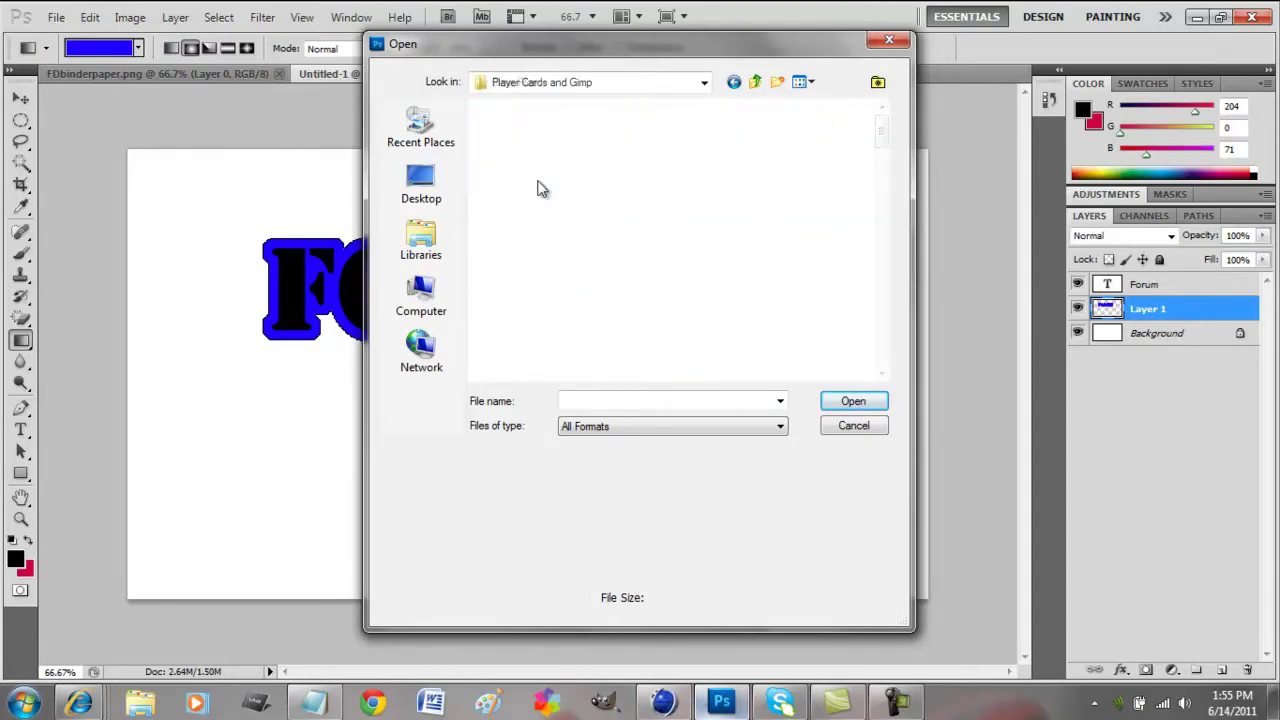
drag(882, 145, 905, 262)
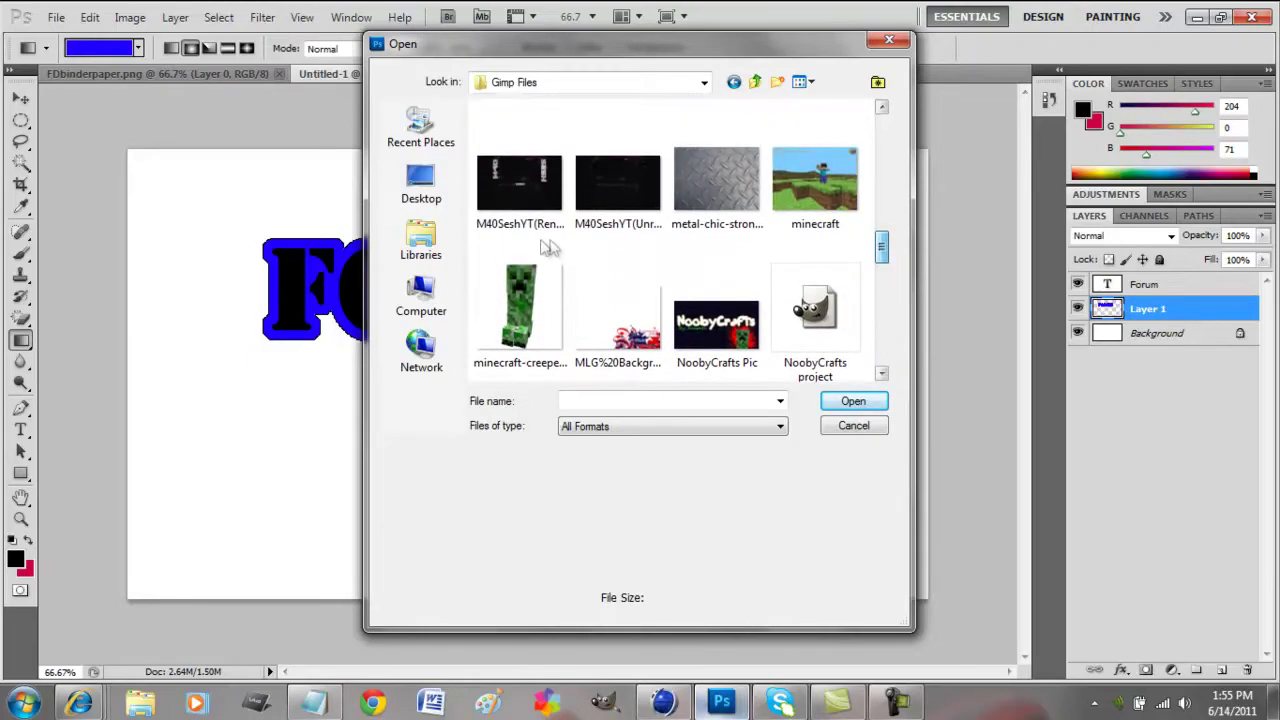
Open the Wrinkled_Notebook_Paper image from Pictures > Player Cards and Gimp > other pics
click(414, 245)
double_click(640, 188)
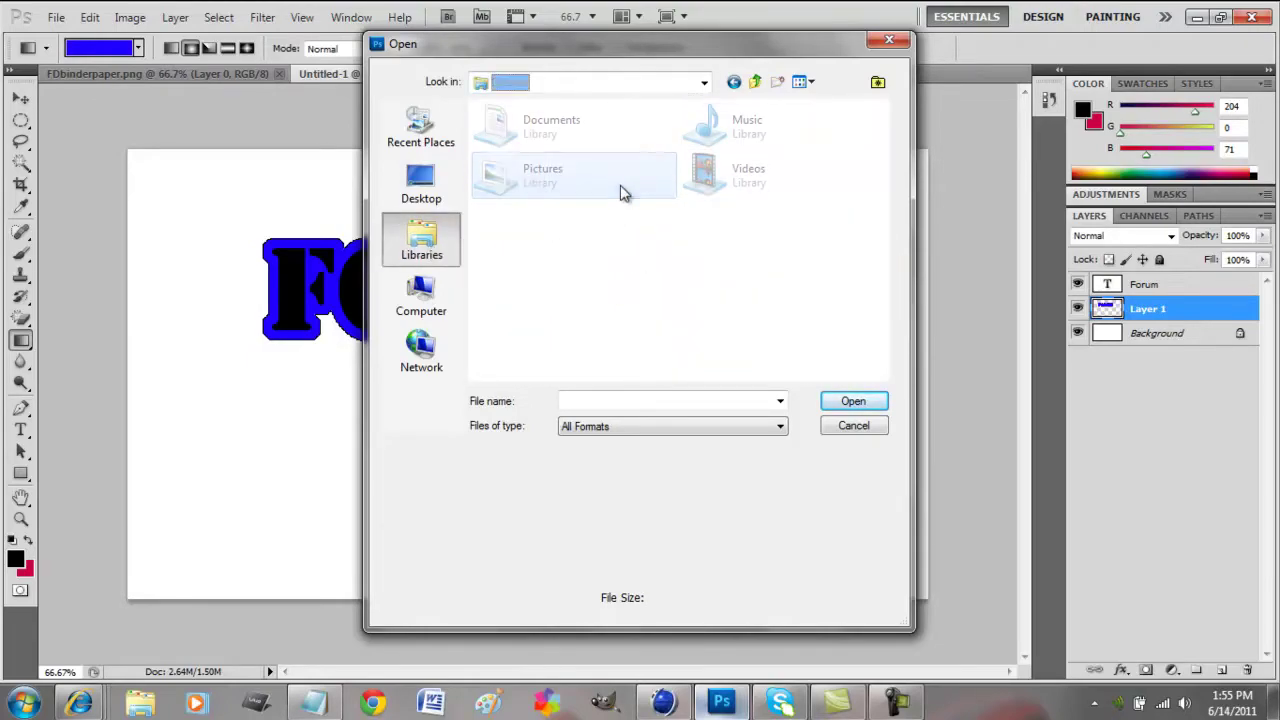
double_click(743, 274)
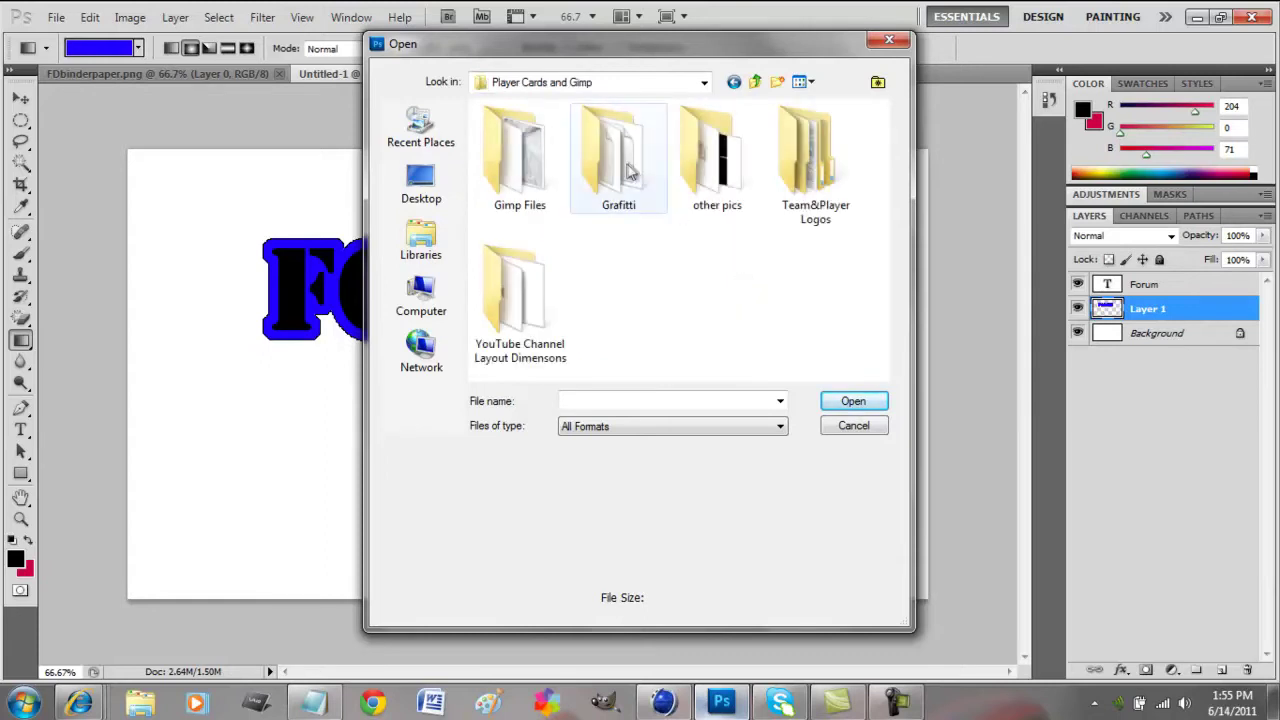
double_click(725, 185)
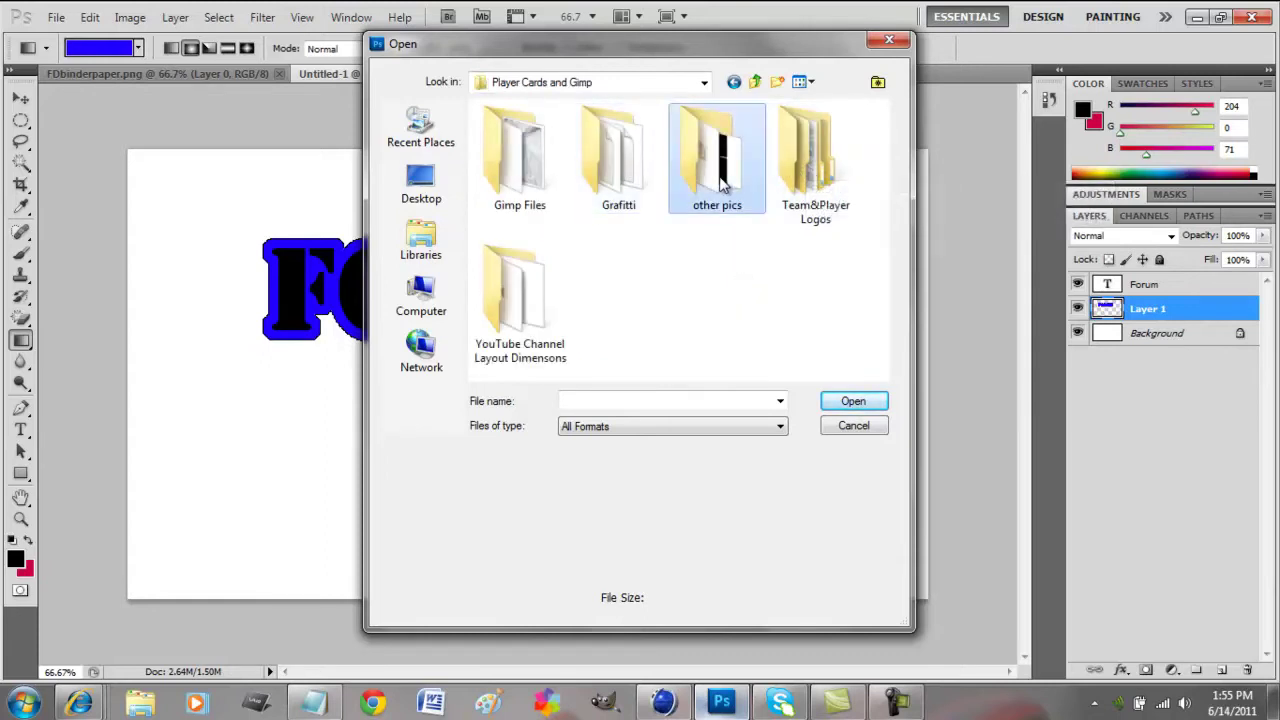
drag(881, 177, 886, 340)
click(618, 295)
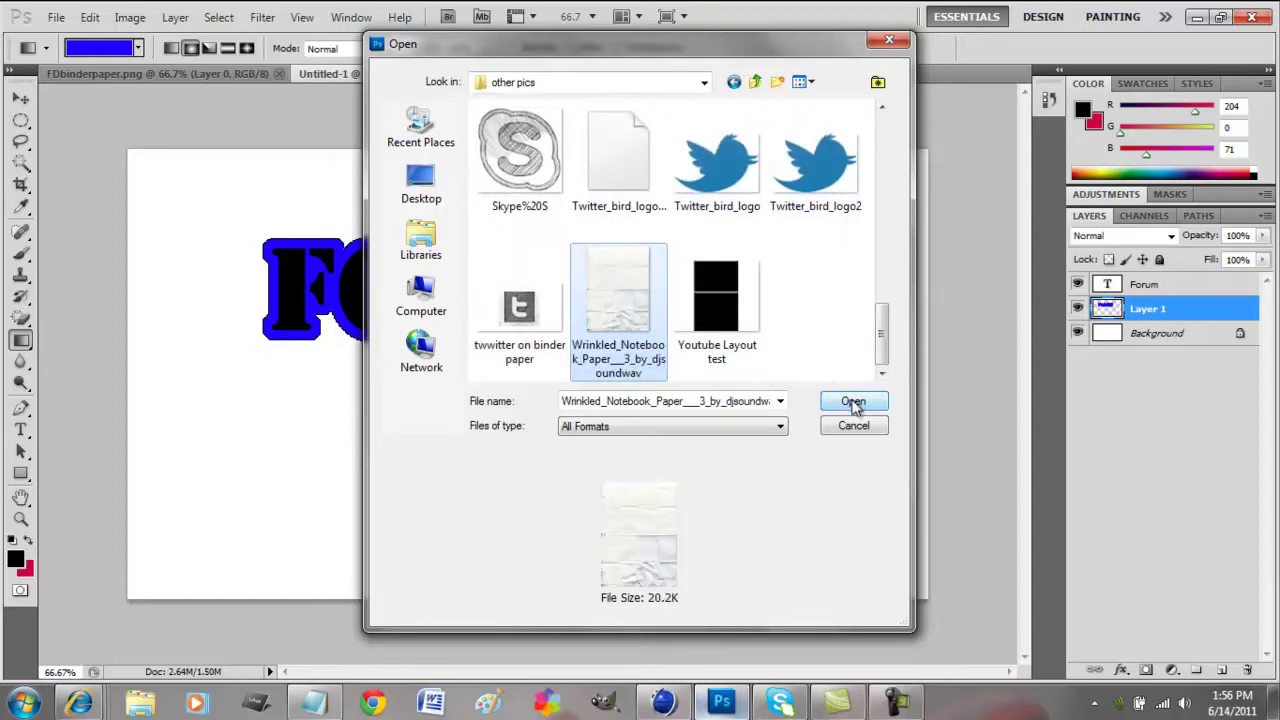
click(851, 400)
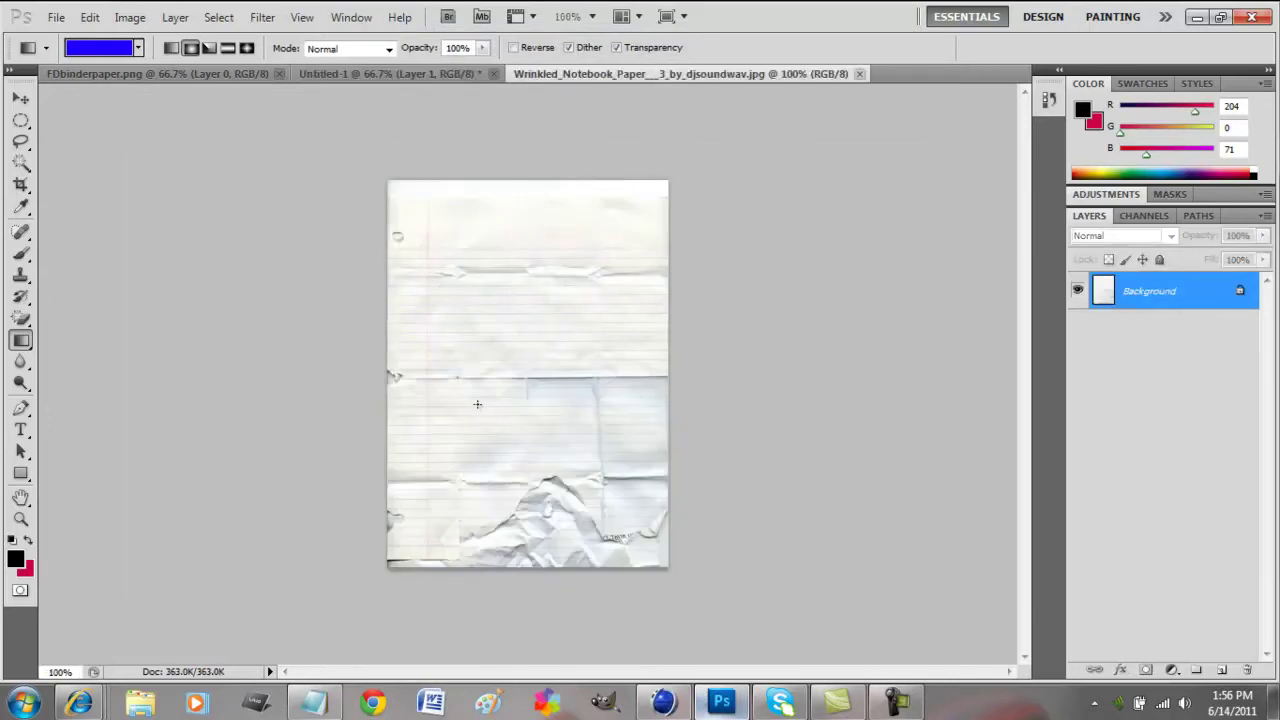
Select all of the notebook paper, unlock its Background into Layer 0, and return to Untitled-1
click(21, 165)
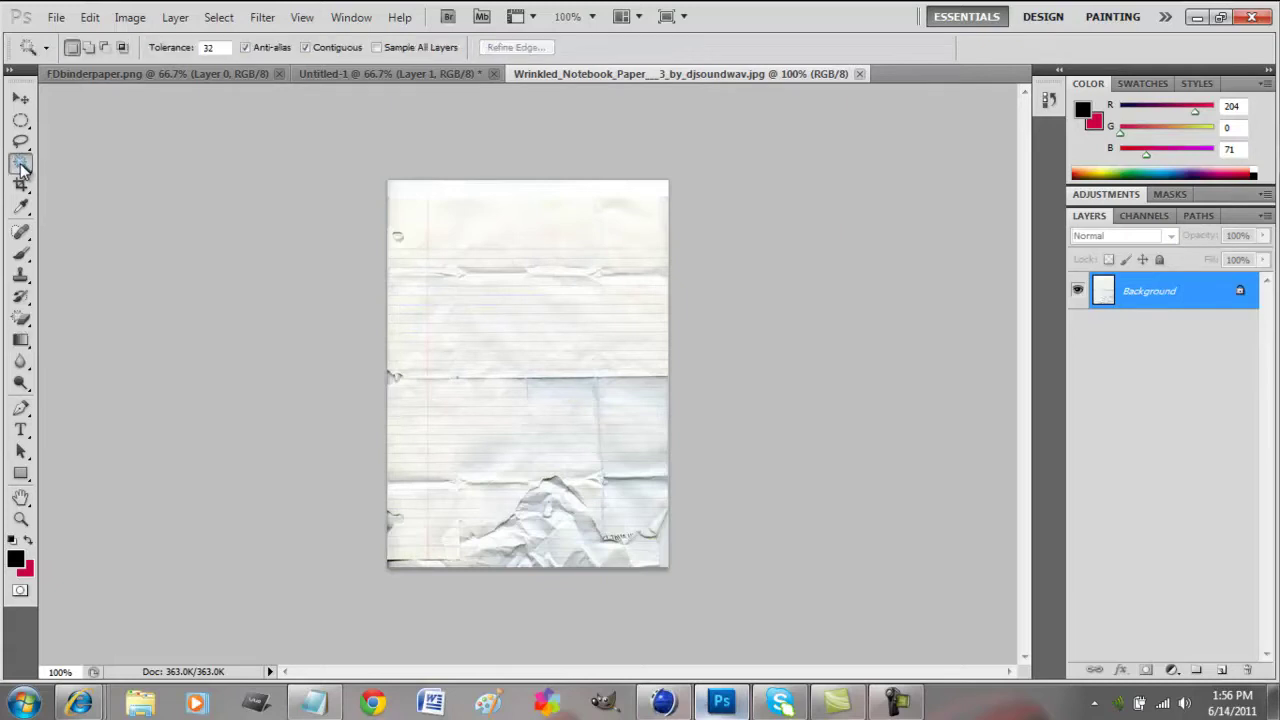
right_click(485, 313)
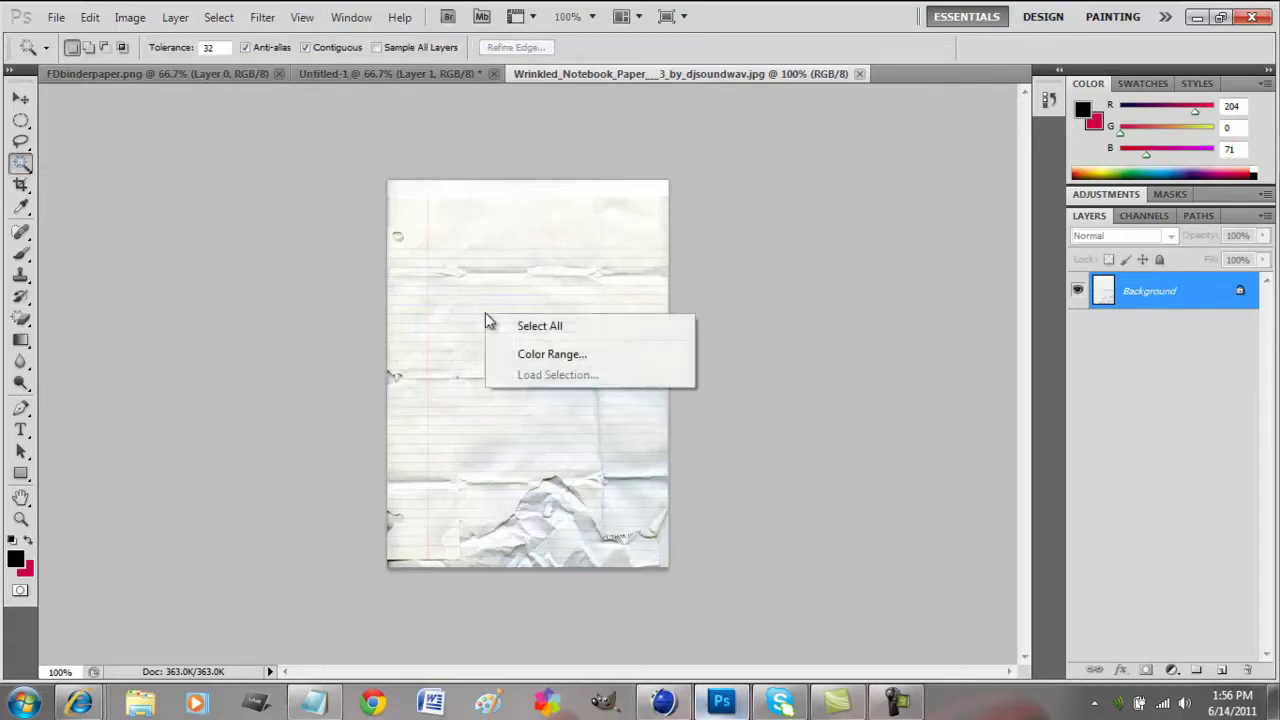
click(555, 330)
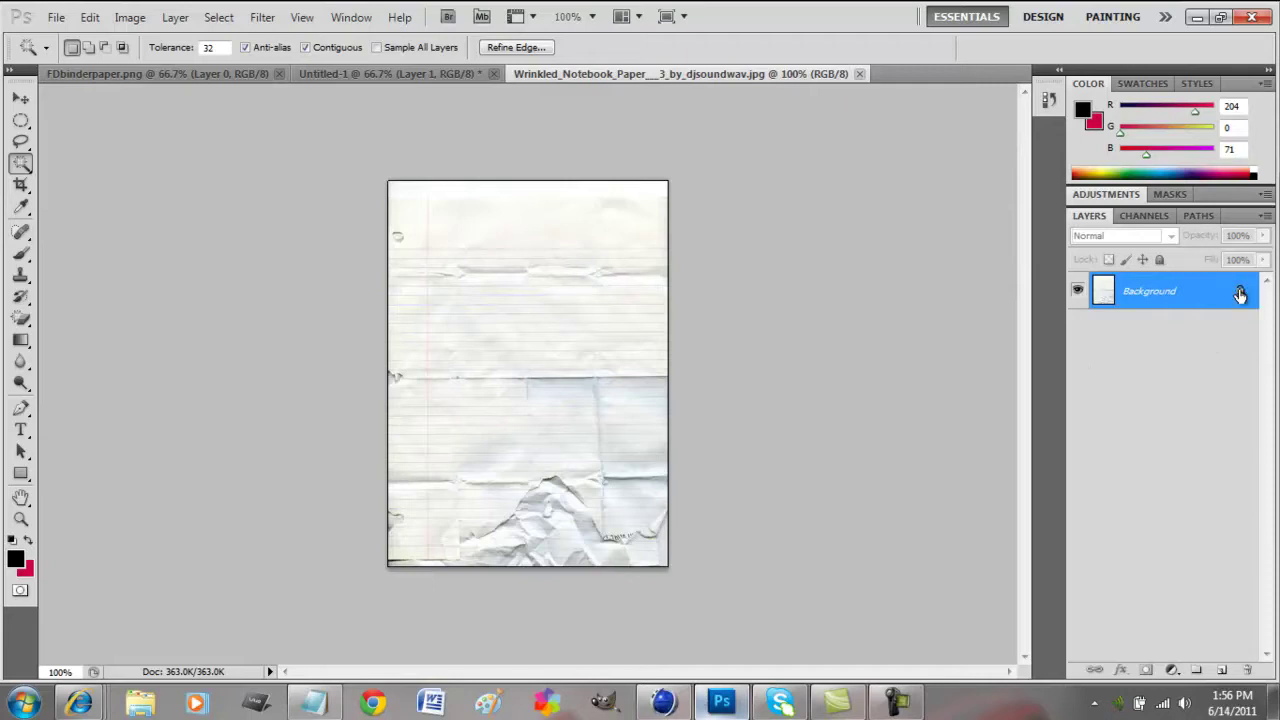
drag(1240, 293, 1249, 670)
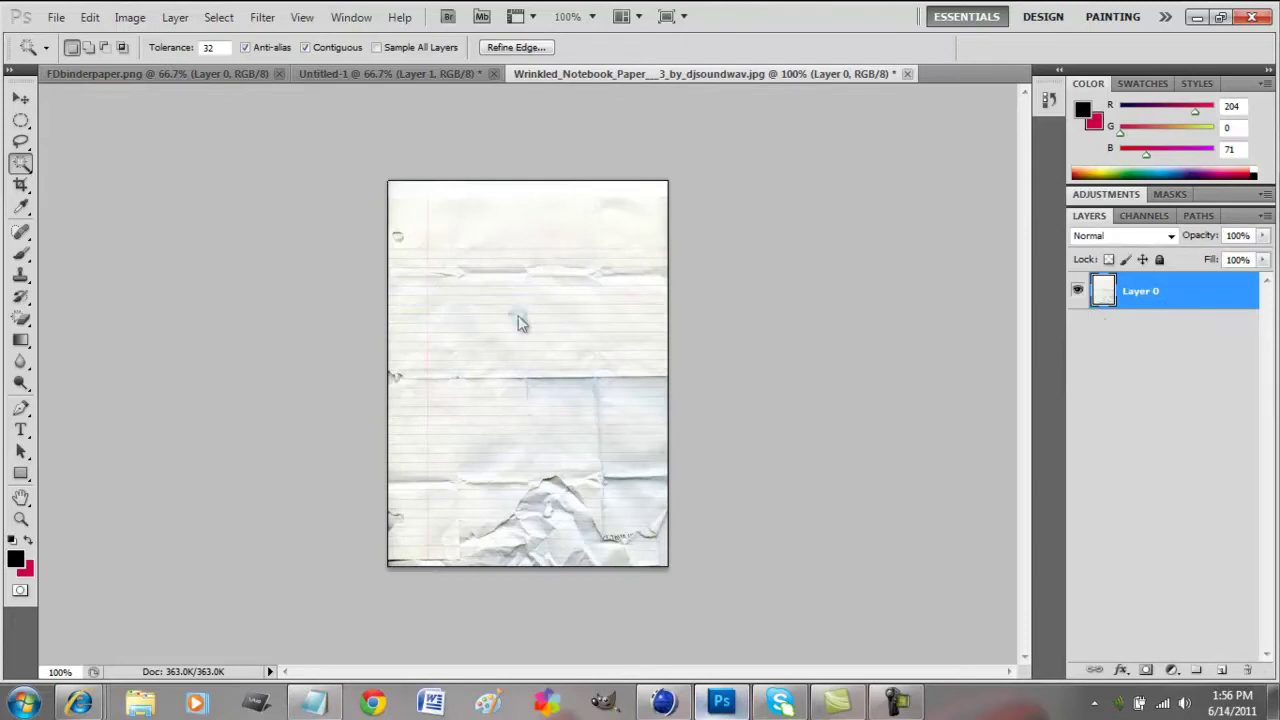
click(403, 72)
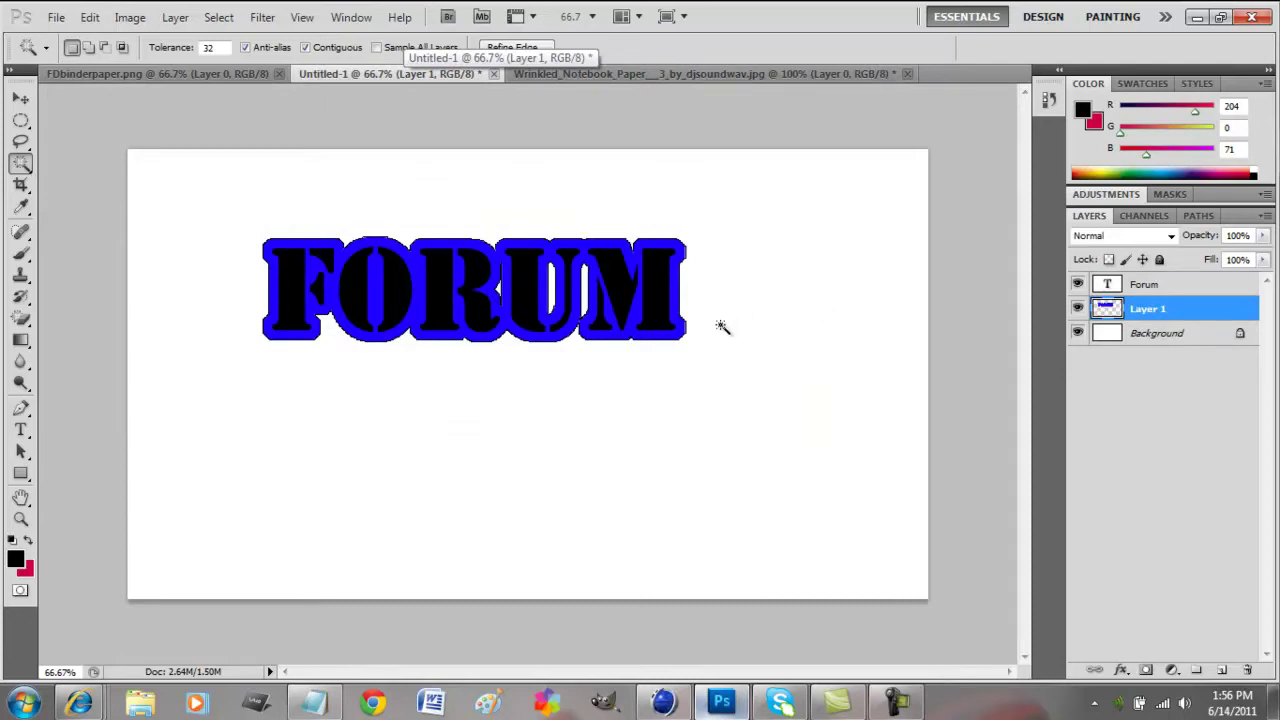
Paste the paper as Layer 2, slide it across FORUM, and stack it above the text
key(ctrl+v)
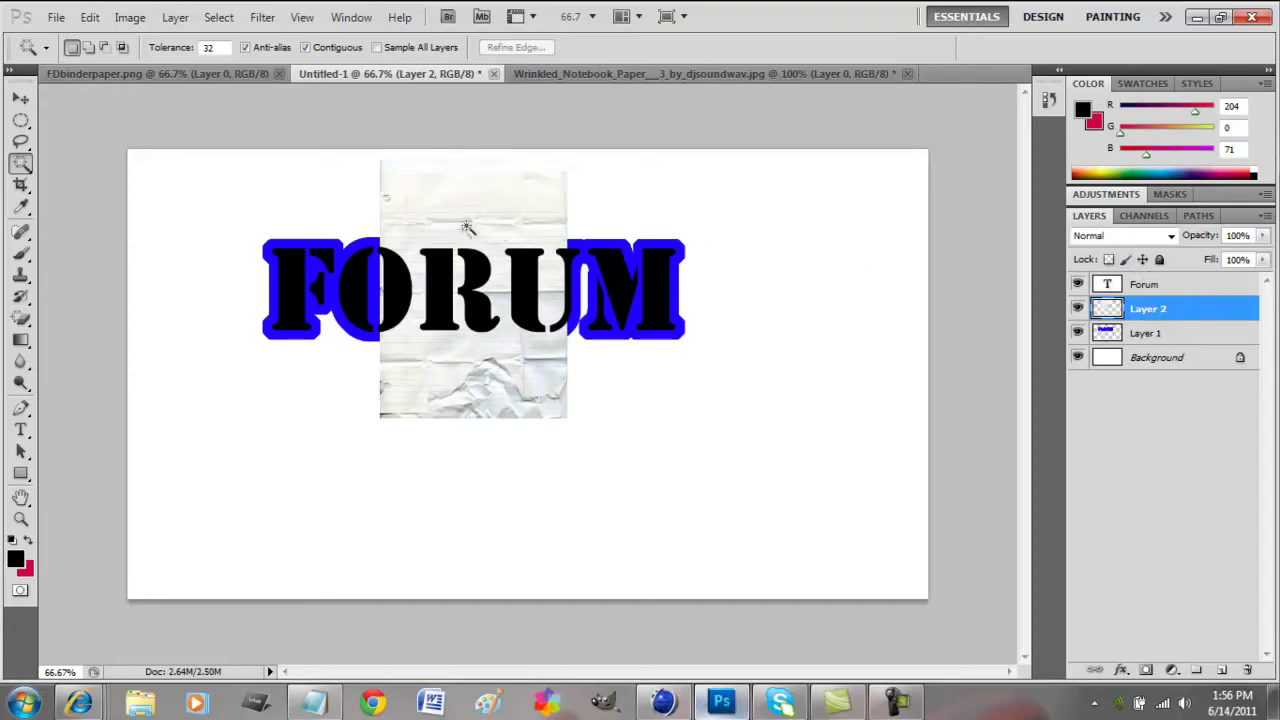
click(21, 100)
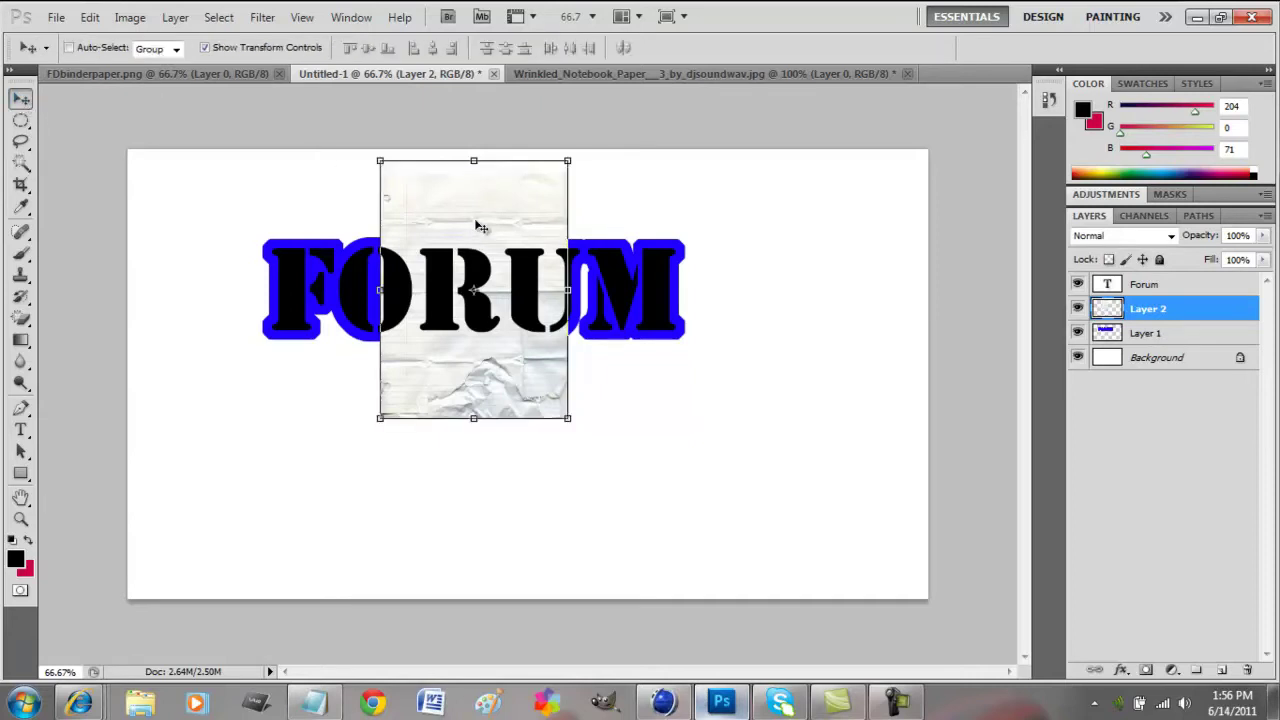
drag(481, 228, 448, 246)
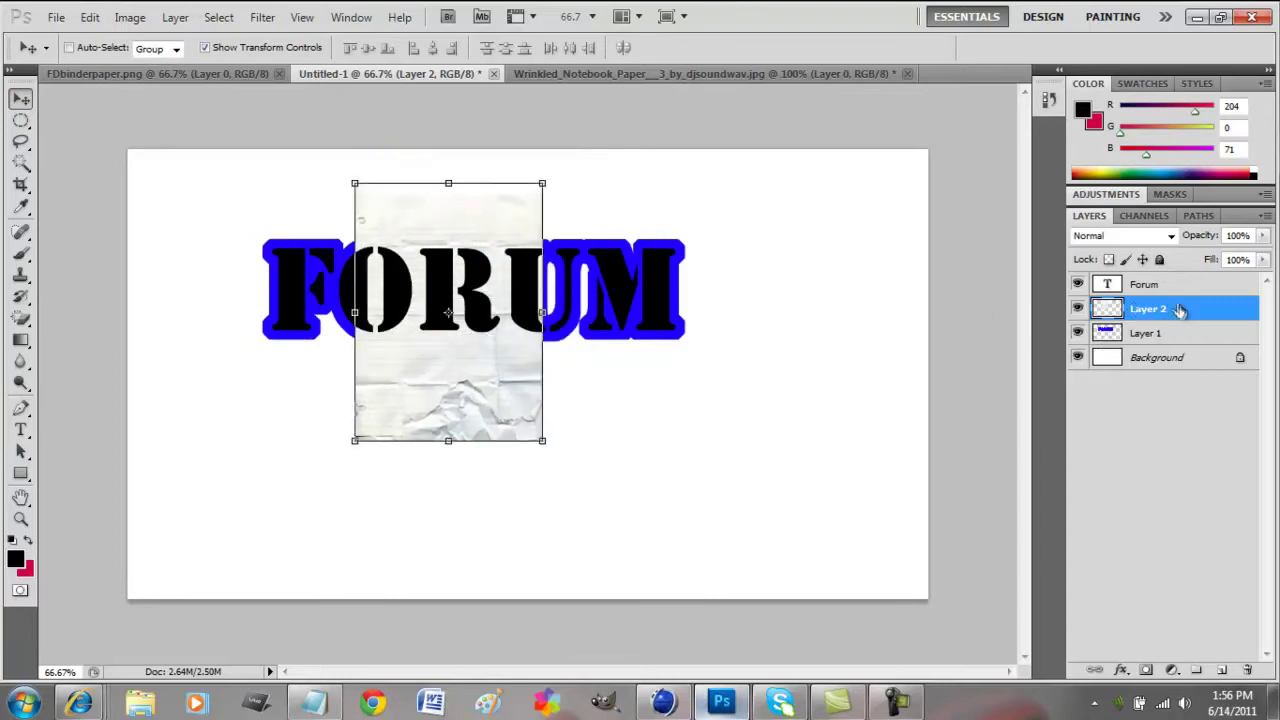
drag(1180, 311, 1176, 282)
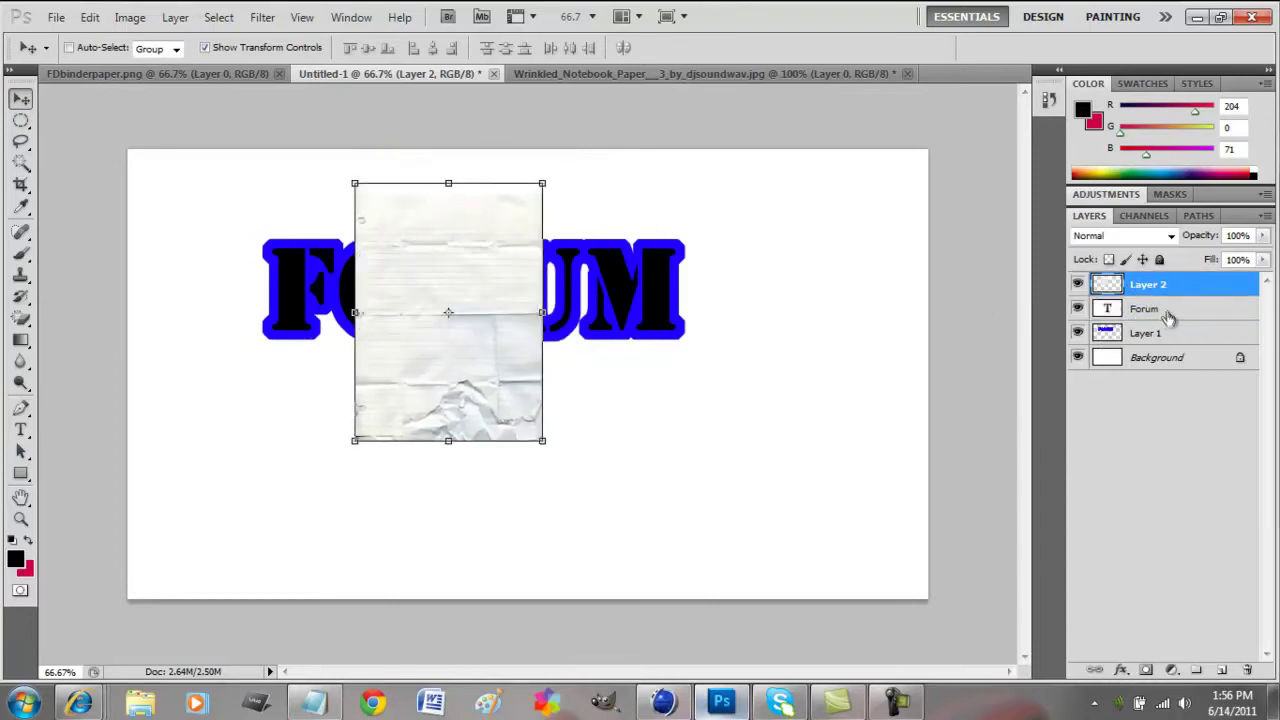
Move the Forum text and Layer 1 outline lower on the canvas together
click(1170, 312)
shift+click(1170, 334)
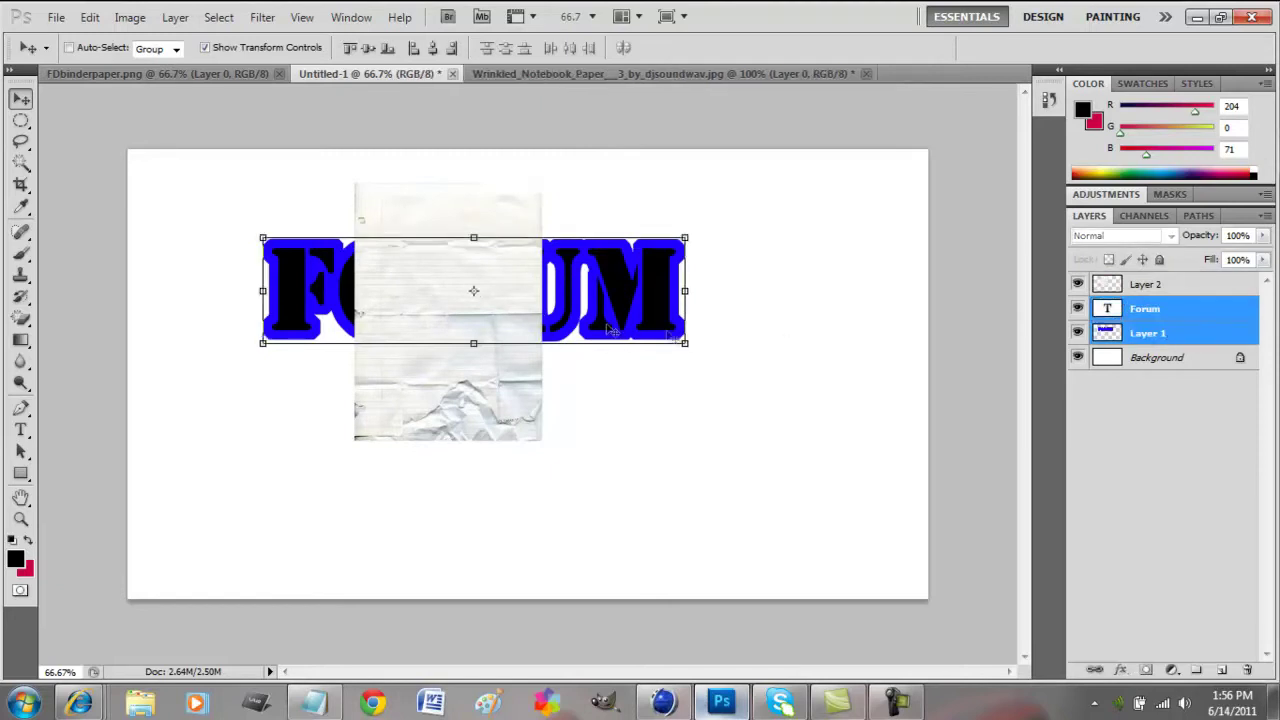
drag(632, 322, 655, 409)
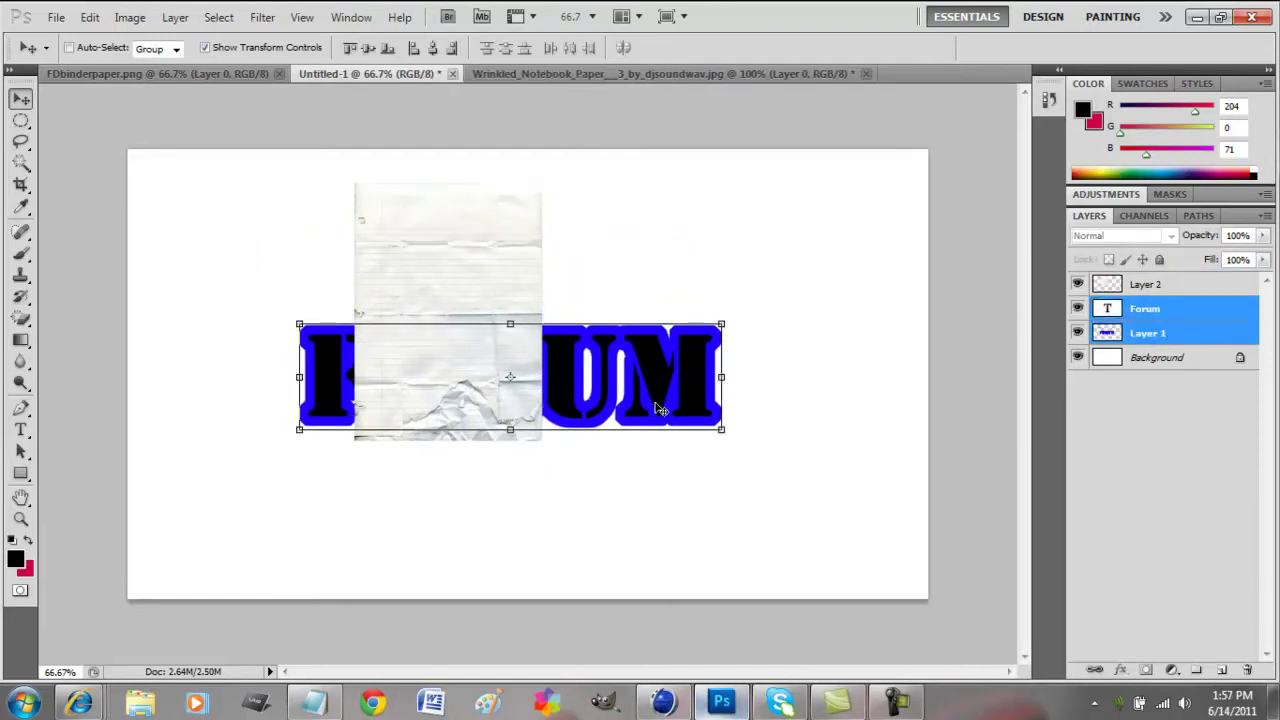
Place the paper layer between Forum and Layer 1 and enlarge it over FOR
click(1187, 288)
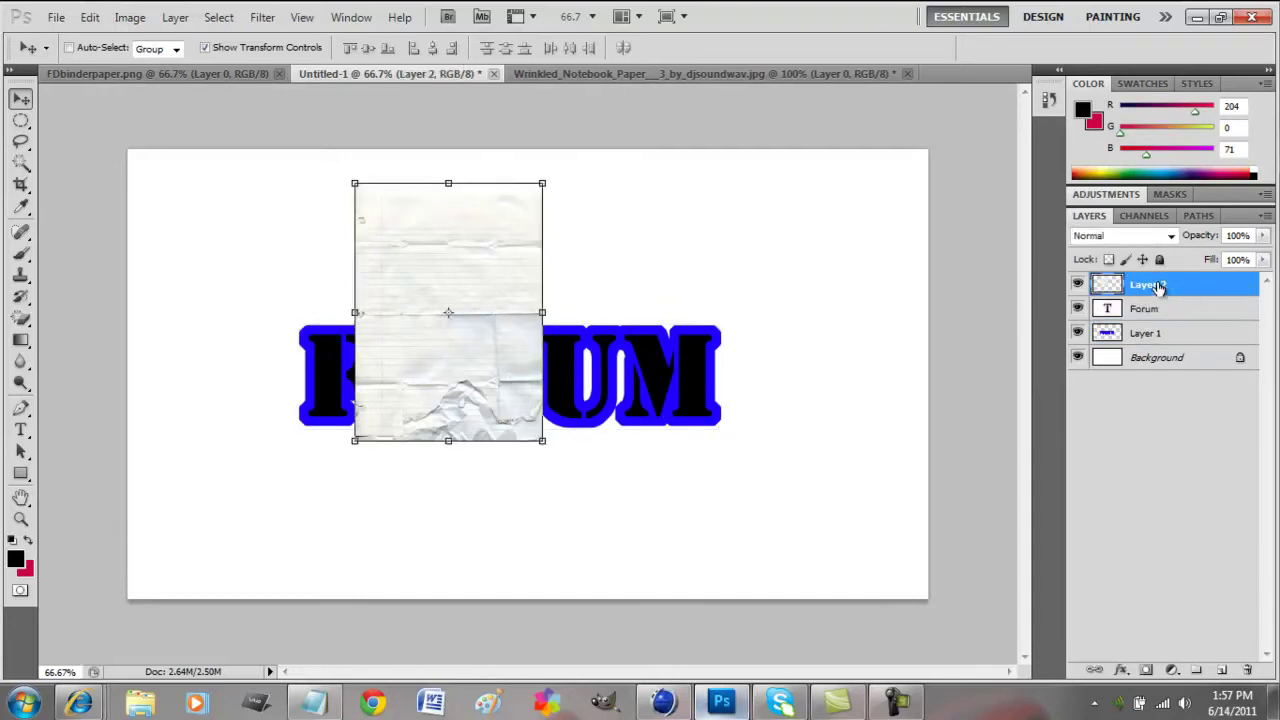
drag(1191, 288, 1188, 321)
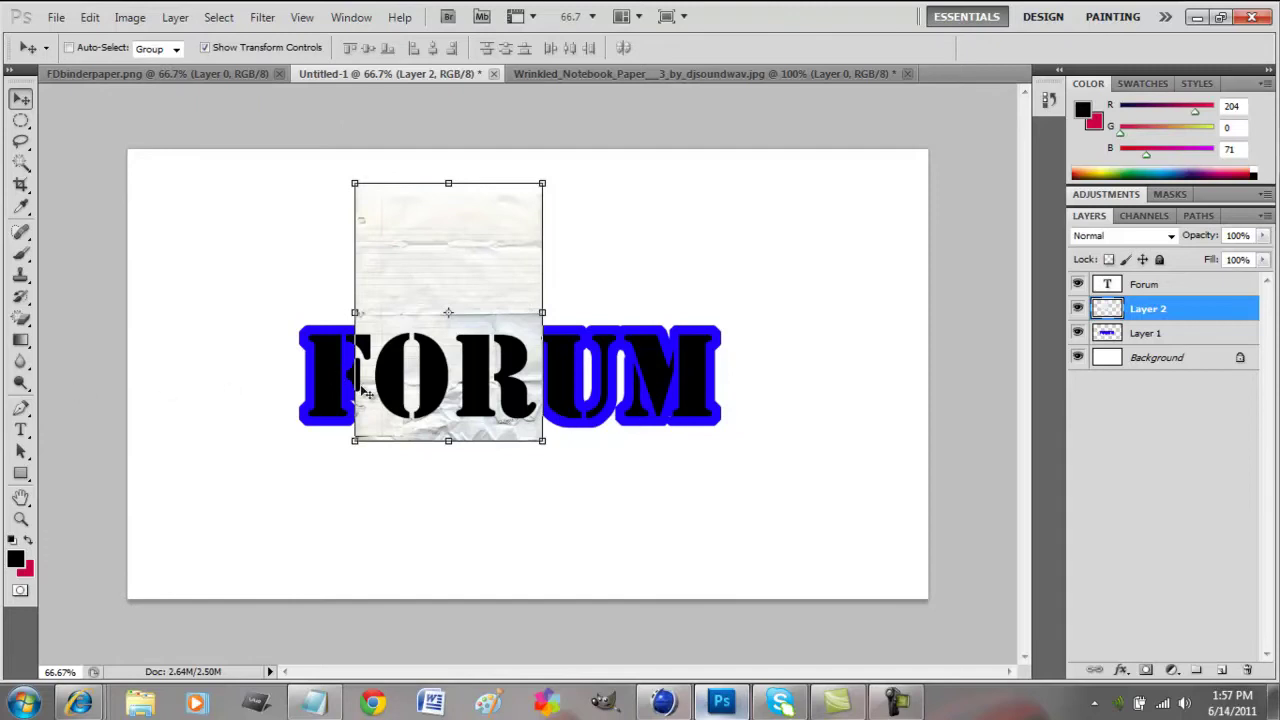
drag(355, 441, 288, 464)
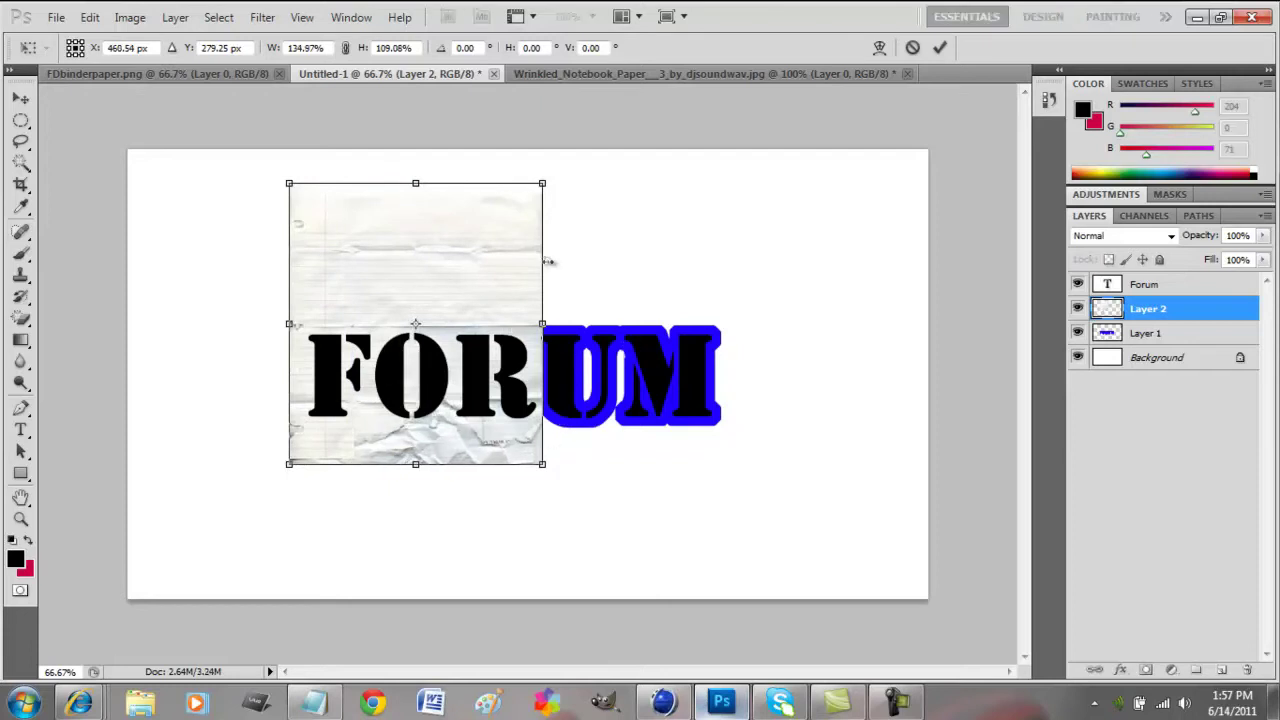
Stretch the paper over the entire FORUM word, shift it up-left, and commit the transform
drag(548, 177, 762, 105)
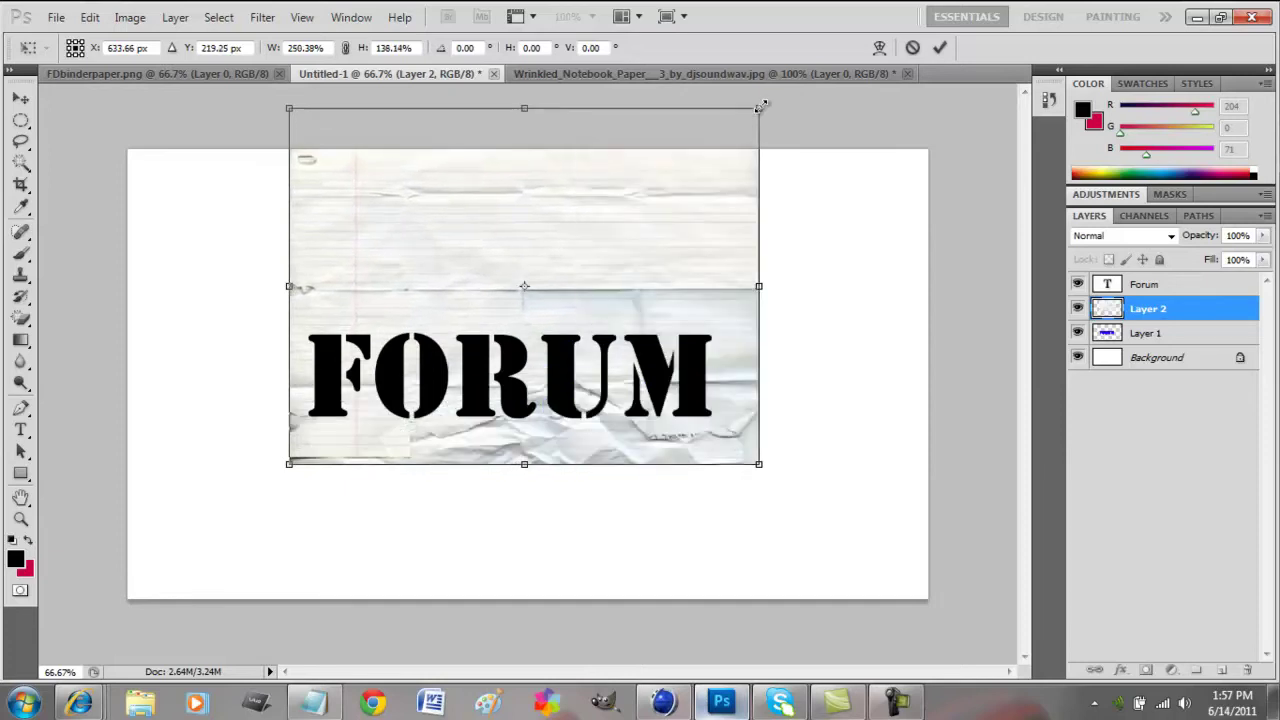
drag(488, 263, 481, 232)
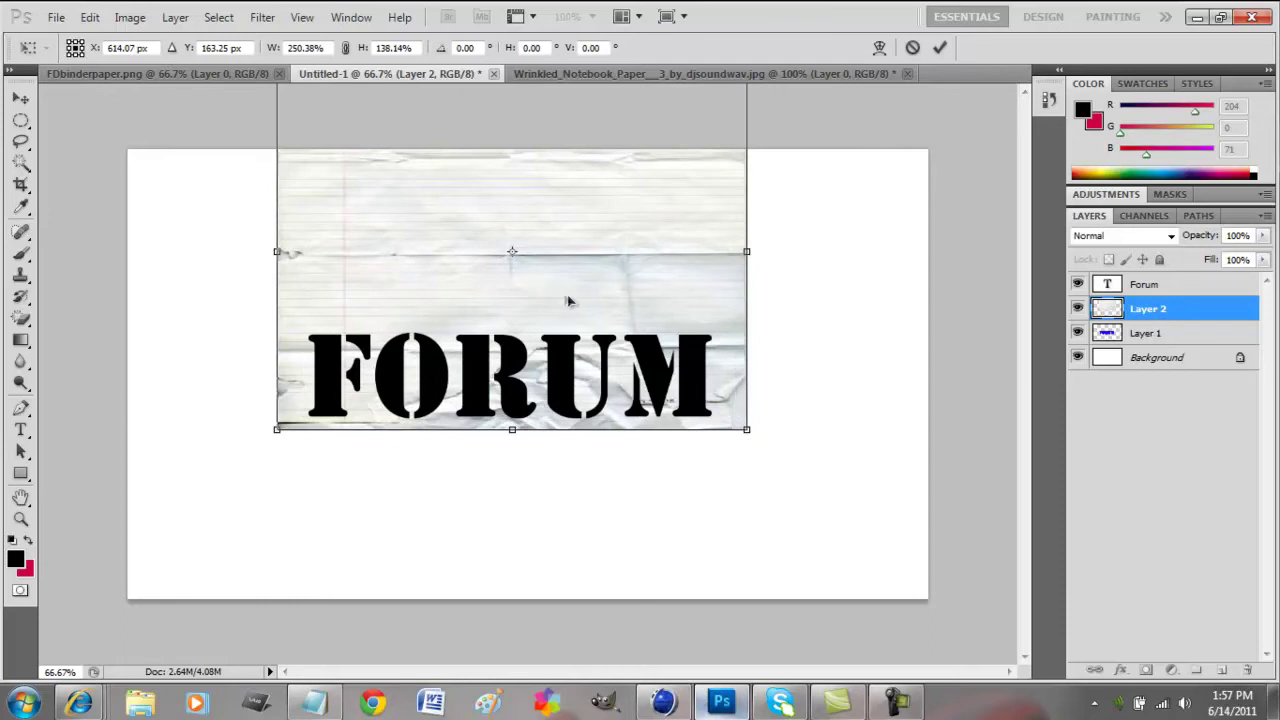
key(Return)
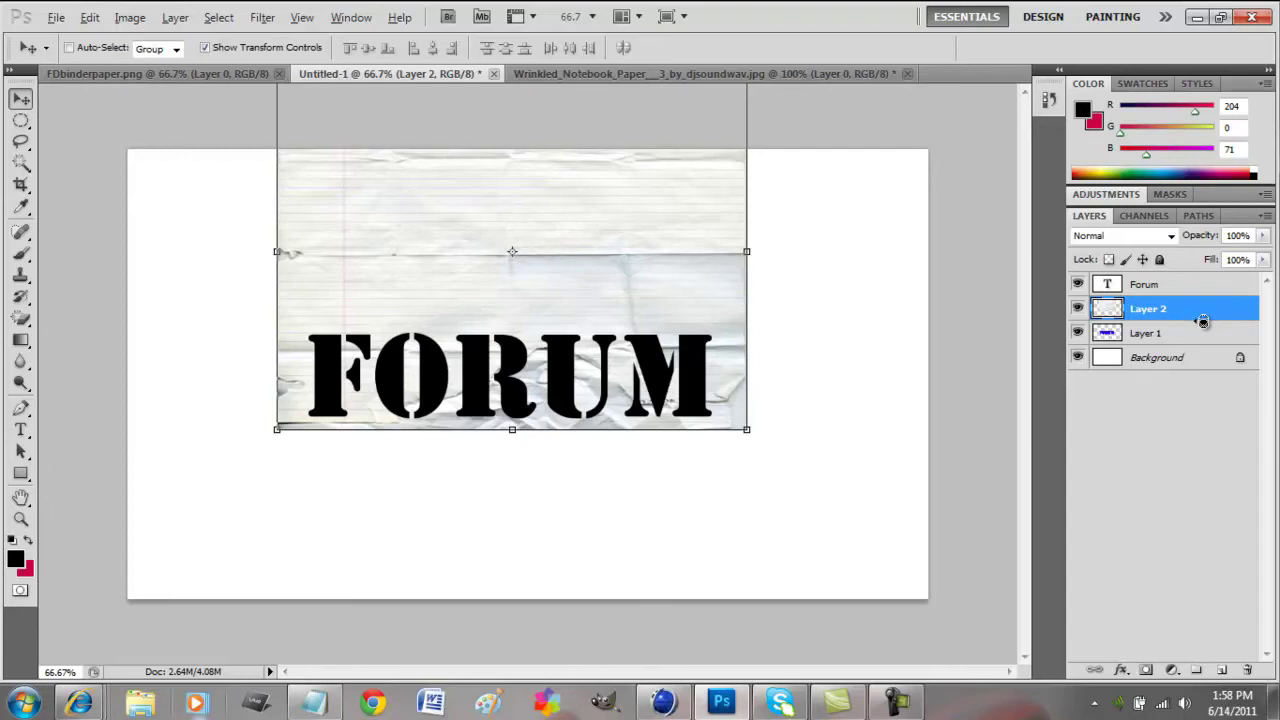
alt+click(1203, 320)
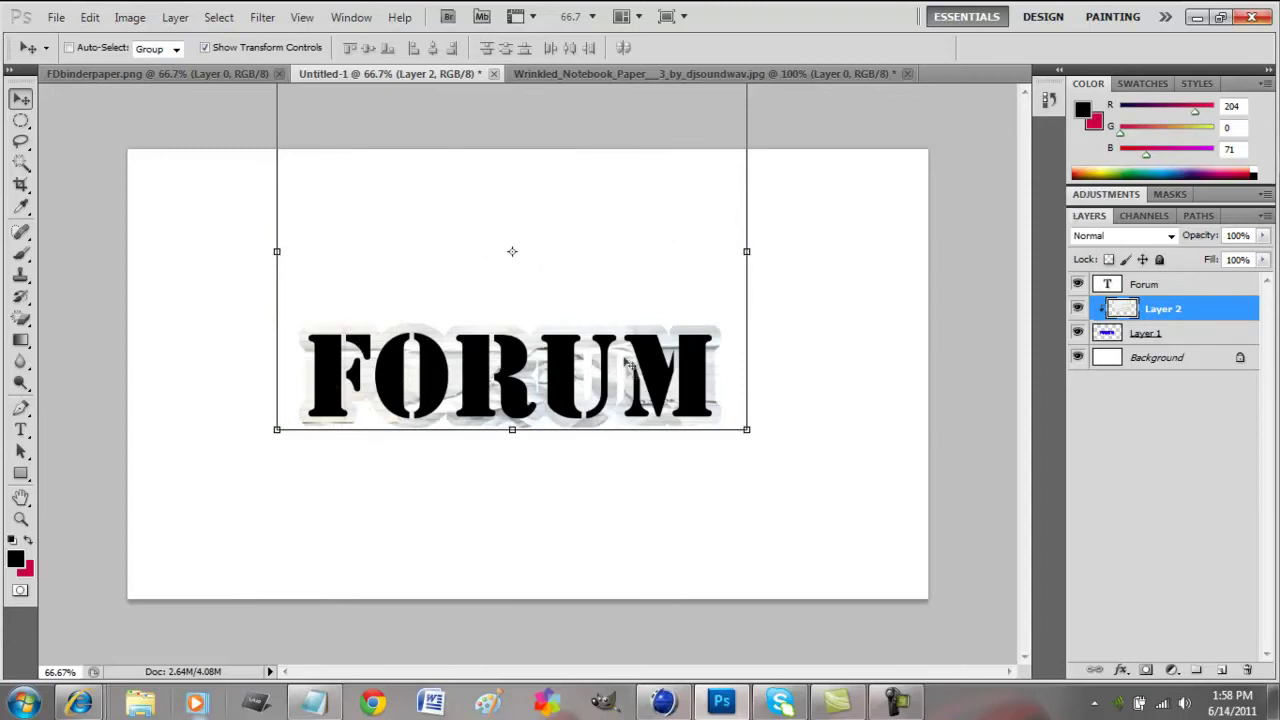
Merge the clipped paper layer down into Layer 1
click(1203, 425)
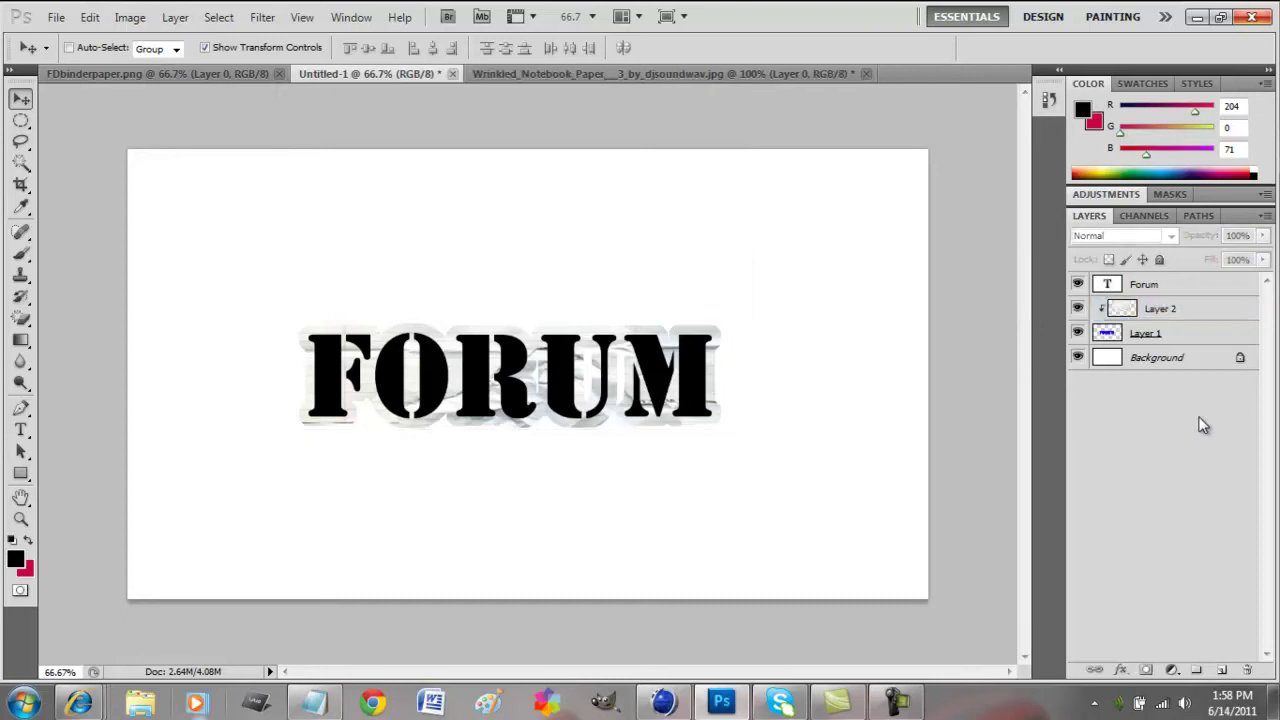
right_click(1167, 314)
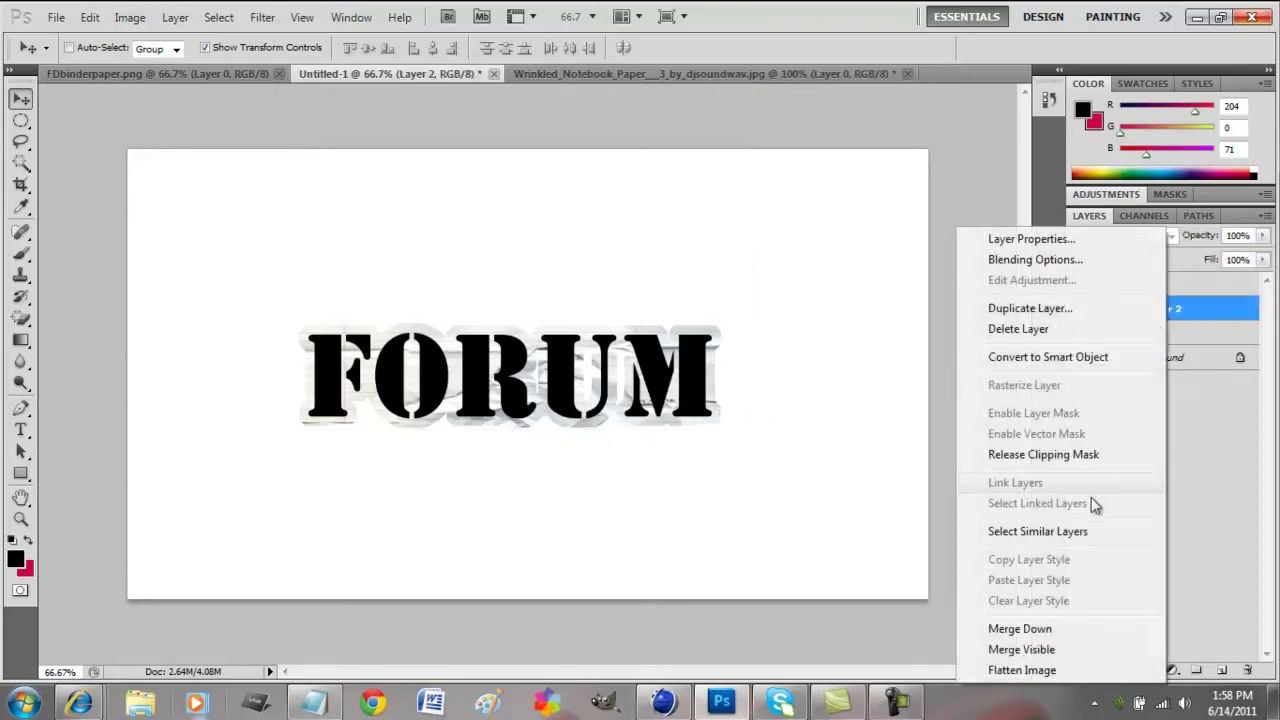
click(1055, 628)
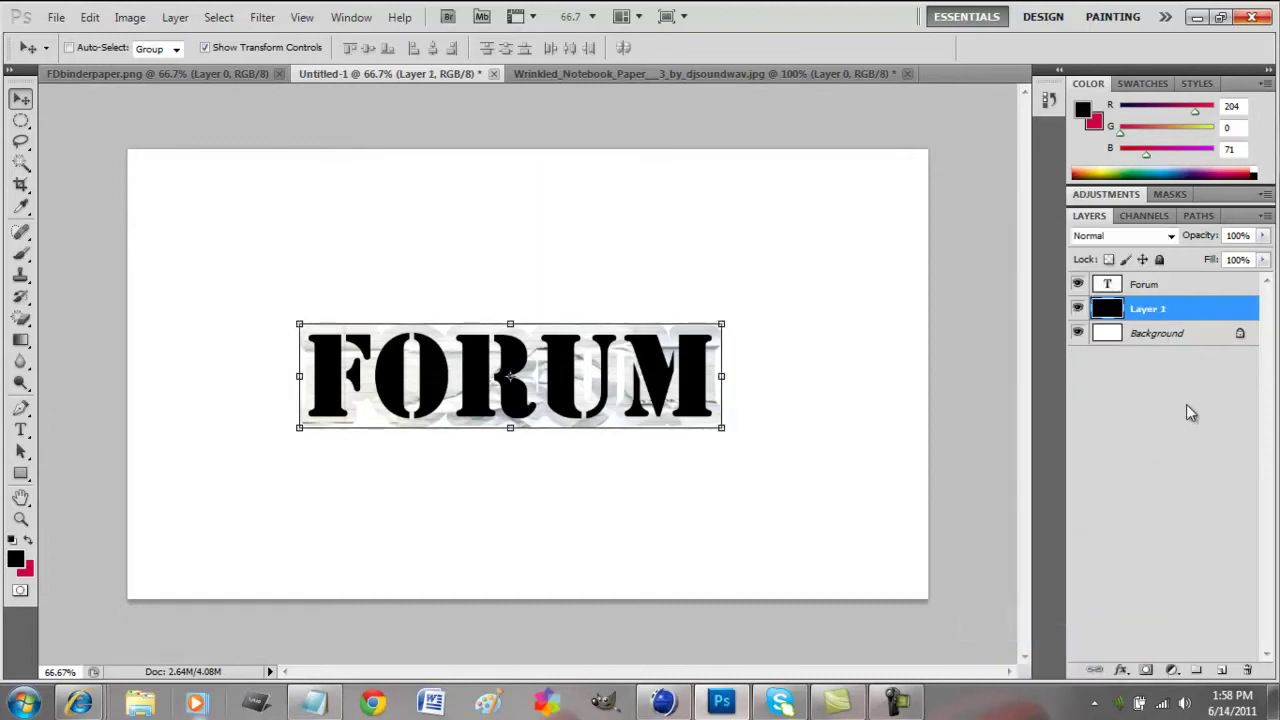
Select the Forum and Layer 1 layers and nudge the textured word slightly higher
click(1186, 289)
shift+click(1166, 311)
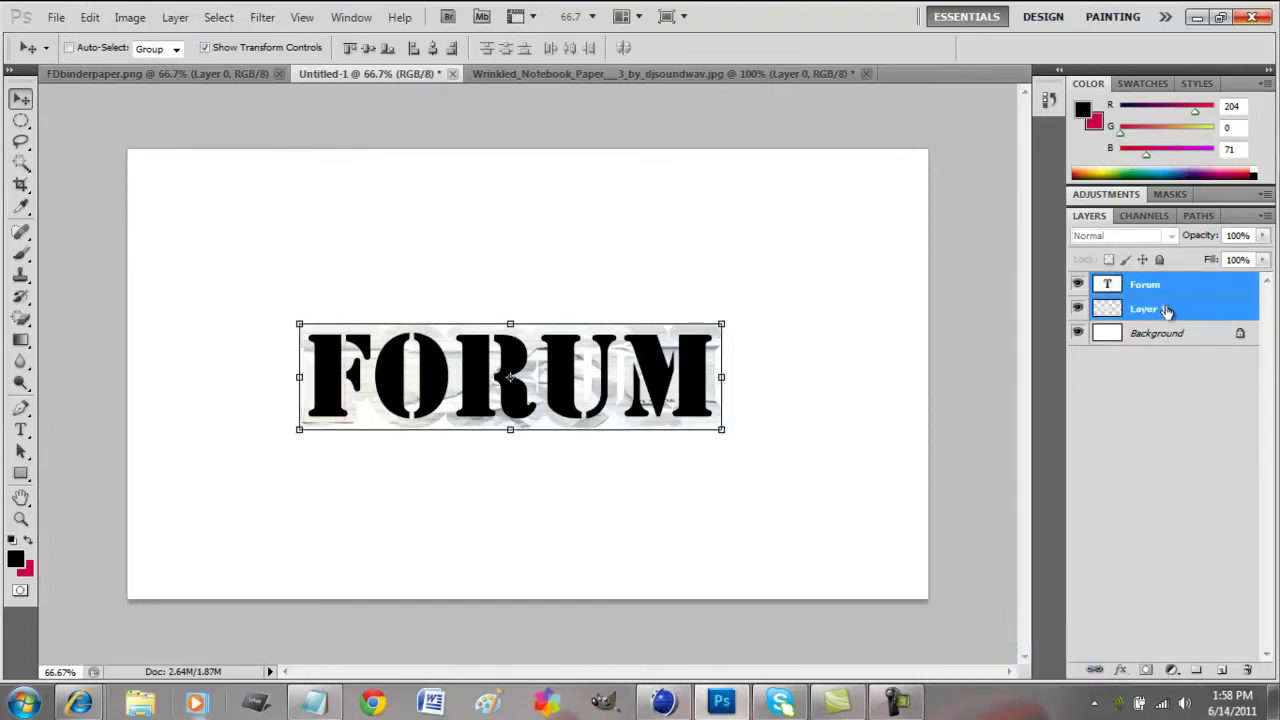
mouse_move(530, 400)
mouse_down()
mouse_move(520, 416)
mouse_move(550, 325)
mouse_move(530, 390)
mouse_up()
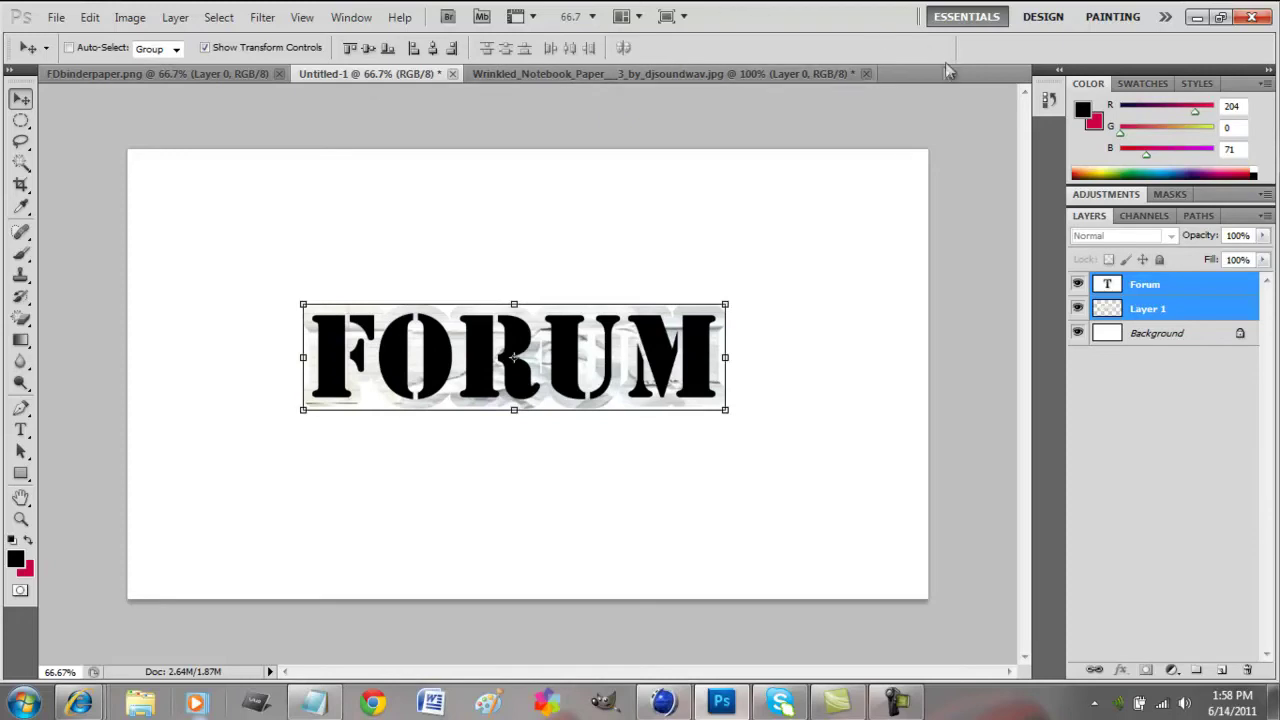
Open the image file 'piece of tape for PS' in Photoshop
click(57, 18)
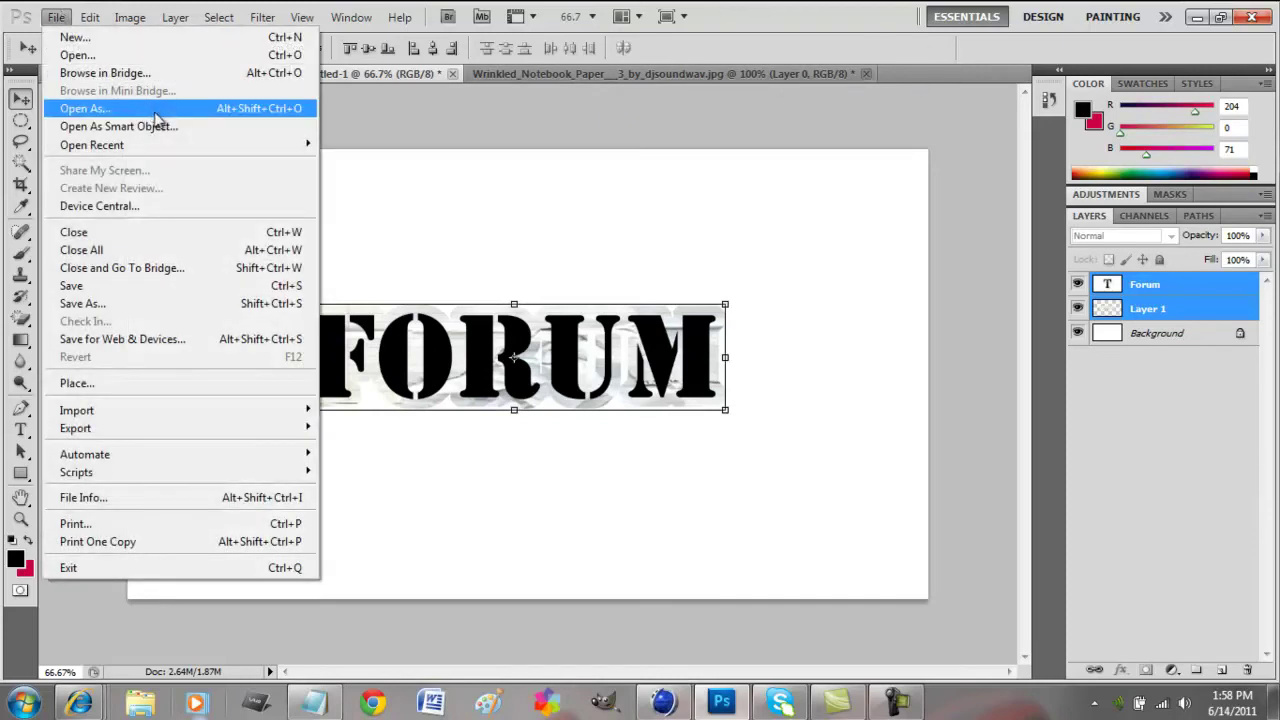
click(133, 56)
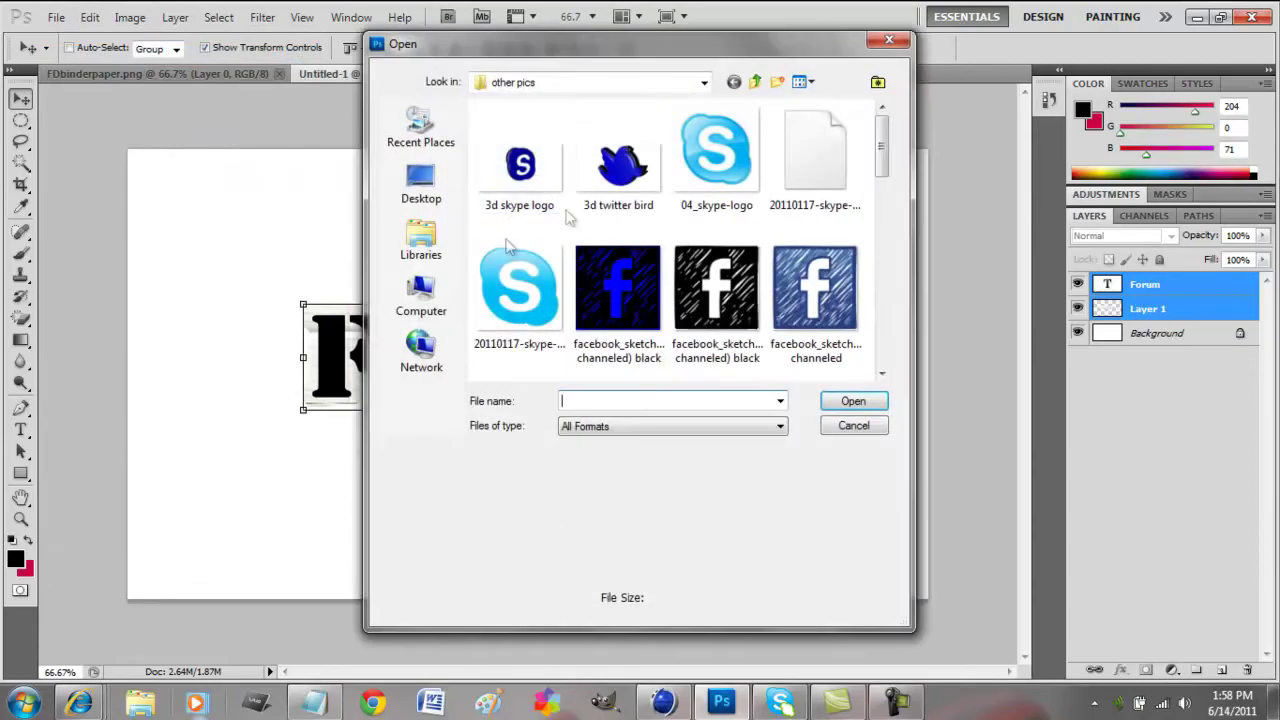
drag(881, 159, 881, 247)
click(652, 190)
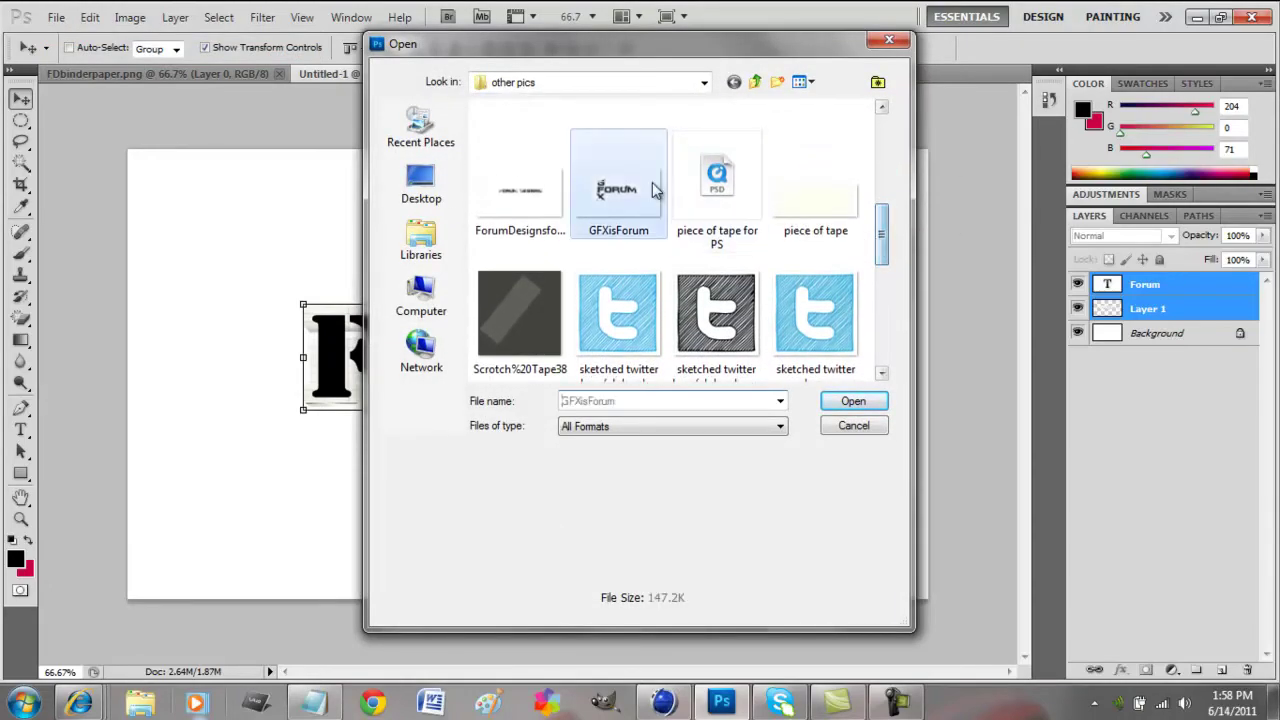
click(700, 180)
click(853, 401)
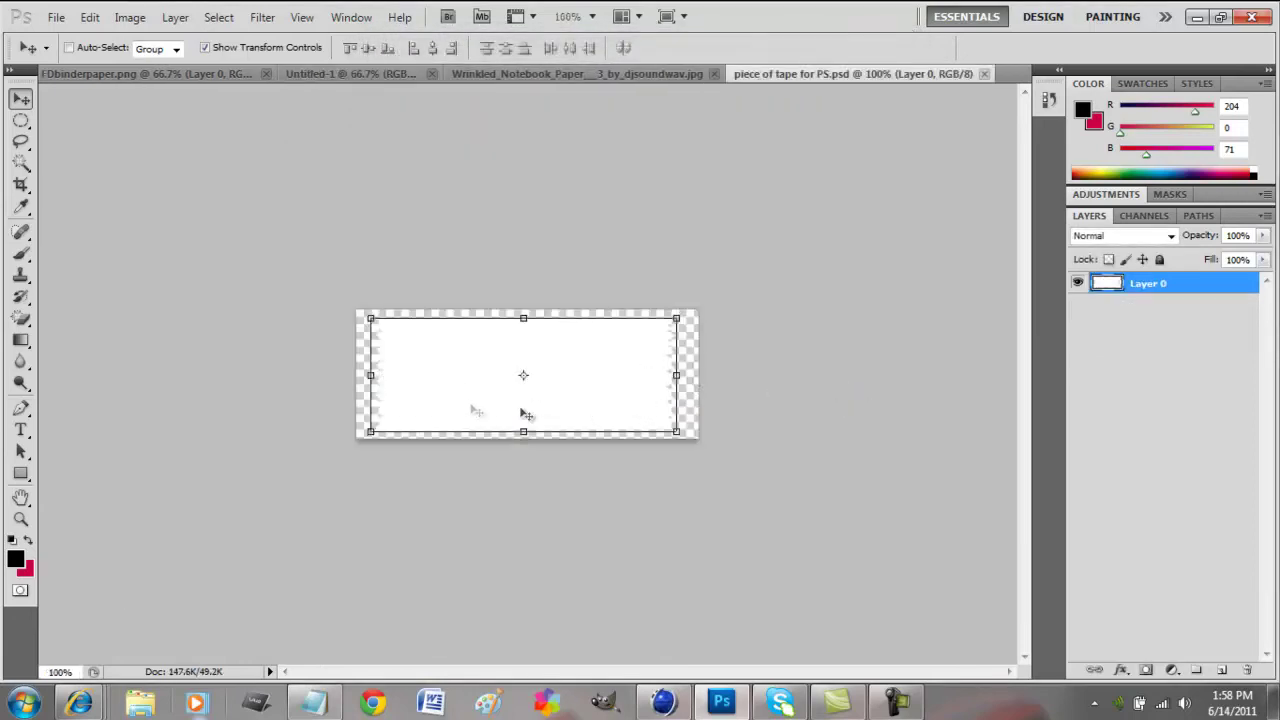
Select the entire tape image with Select All, then return to the Untitled-1 document
click(21, 163)
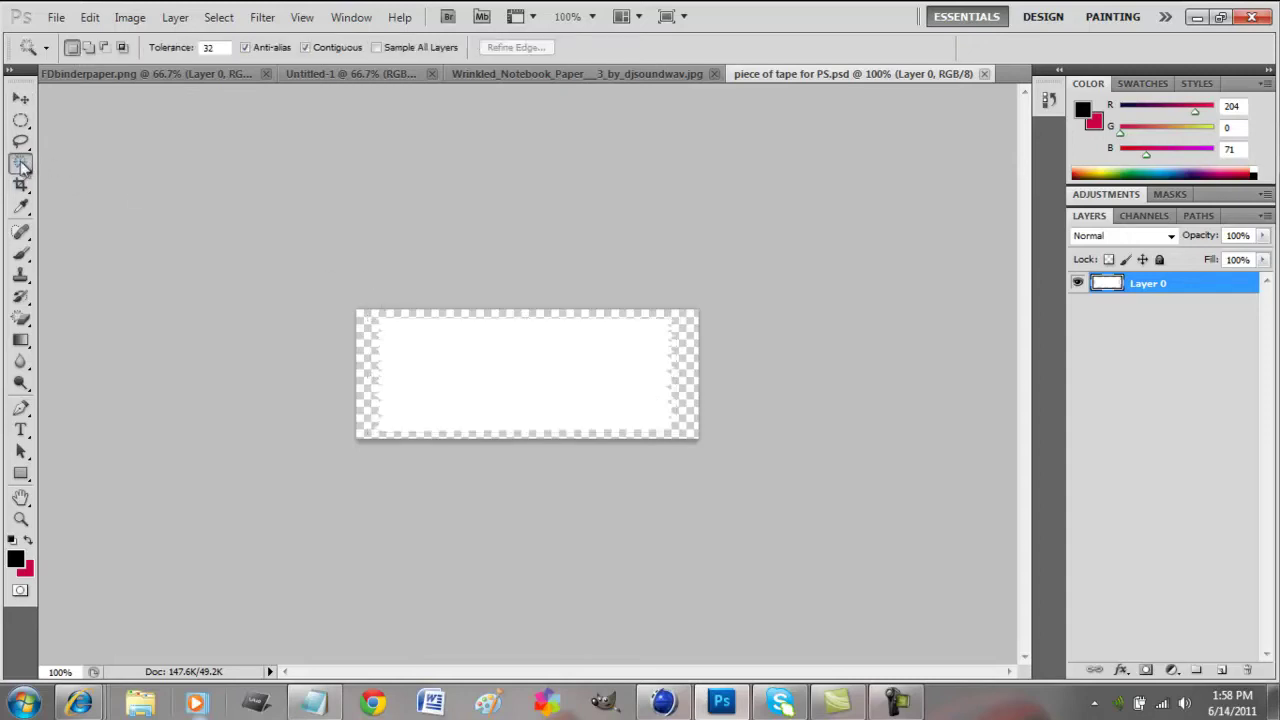
right_click(477, 376)
click(528, 388)
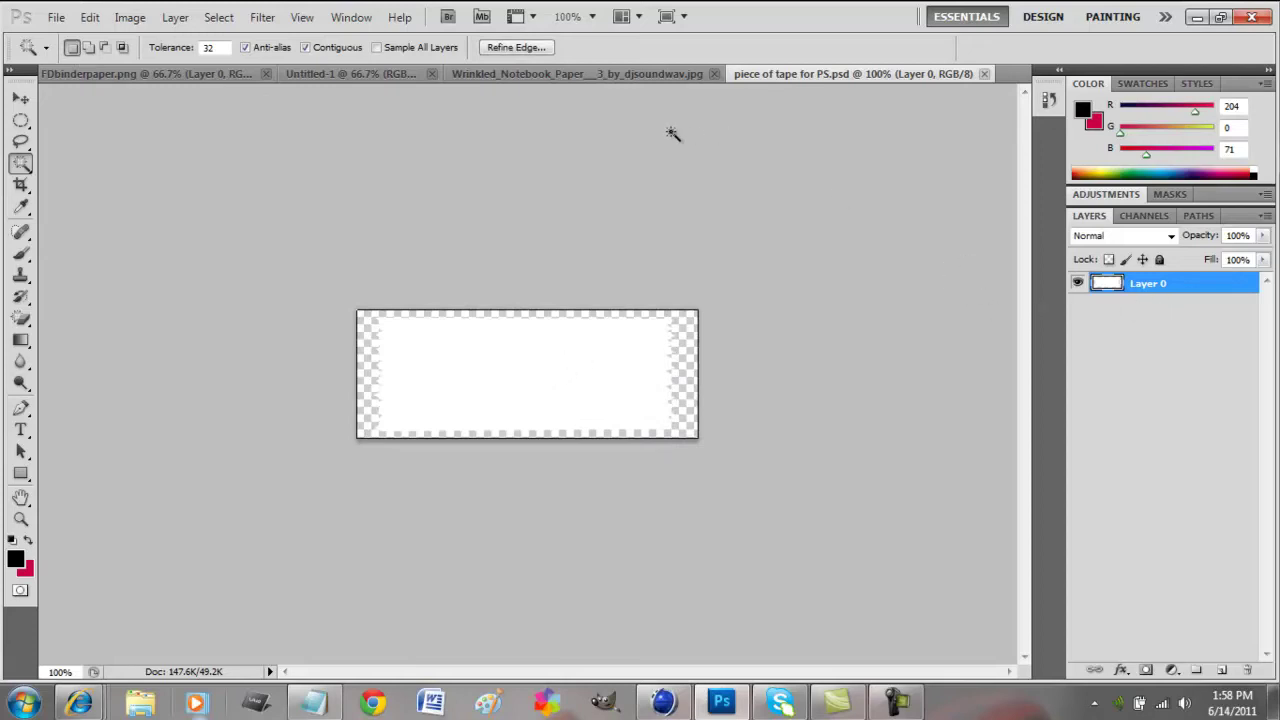
click(357, 72)
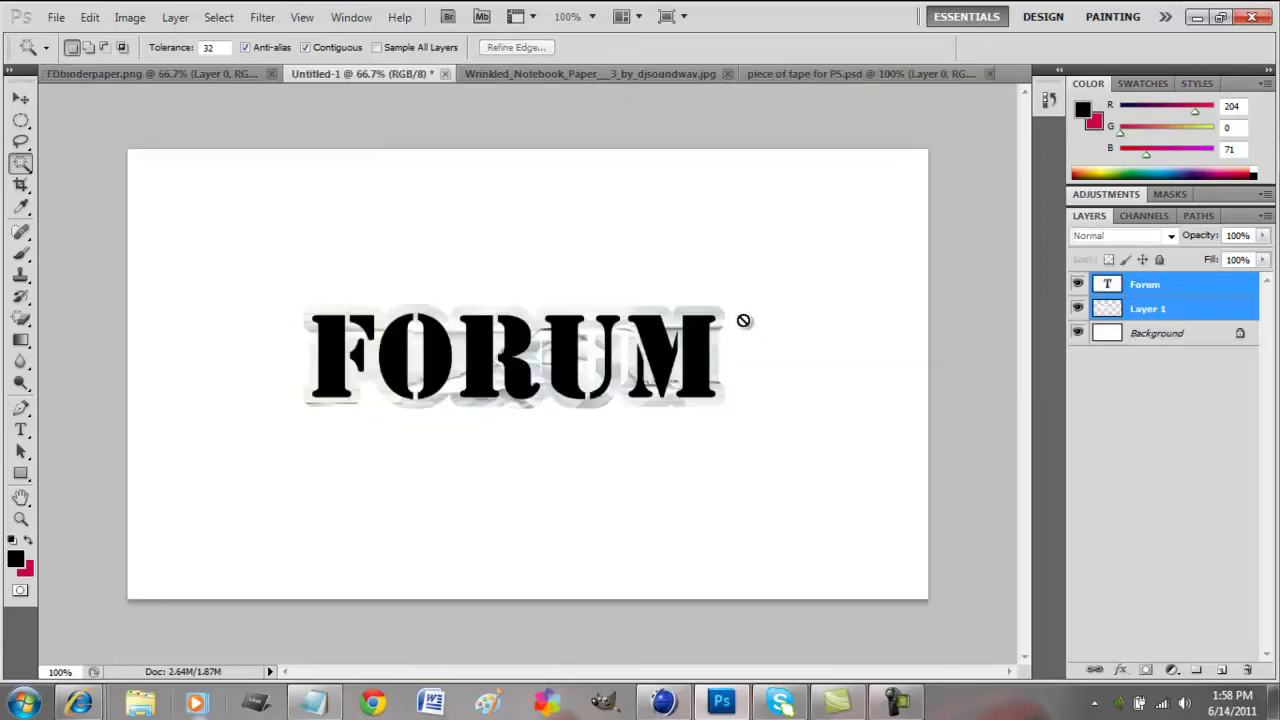
Paste the tape as a new layer and squash and tilt it into a narrow strip
key(ctrl+v)
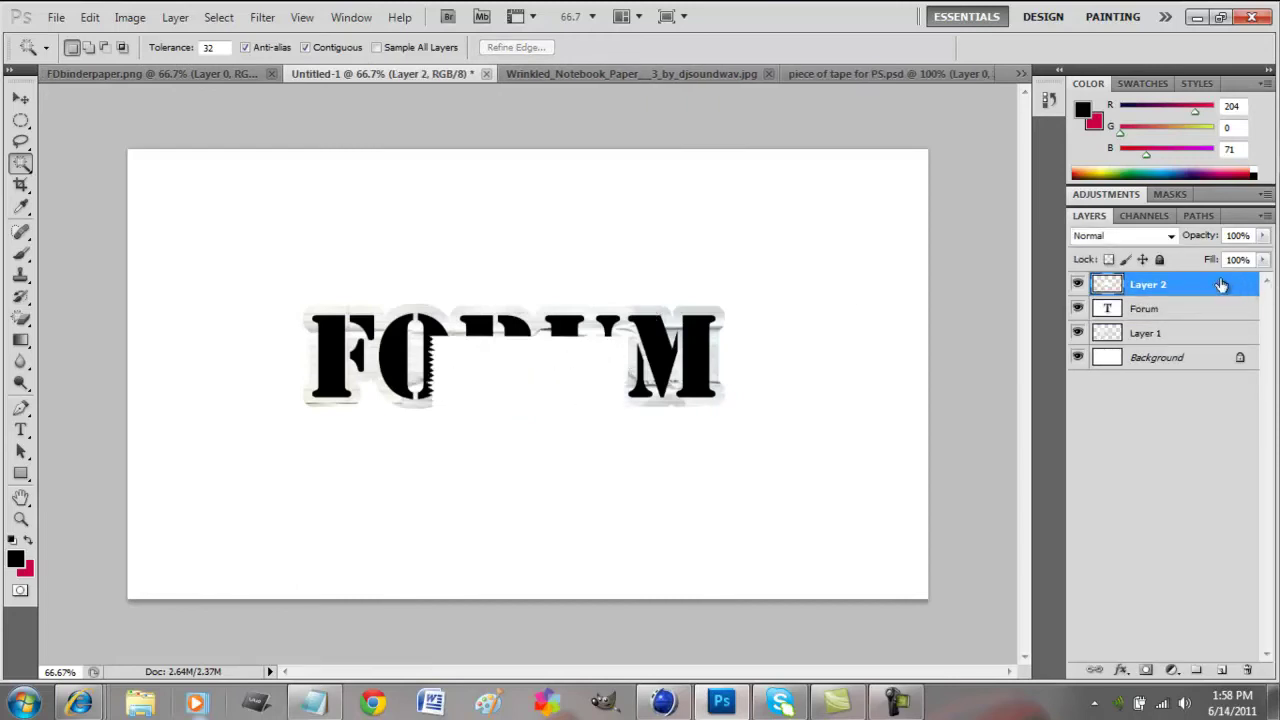
click(20, 100)
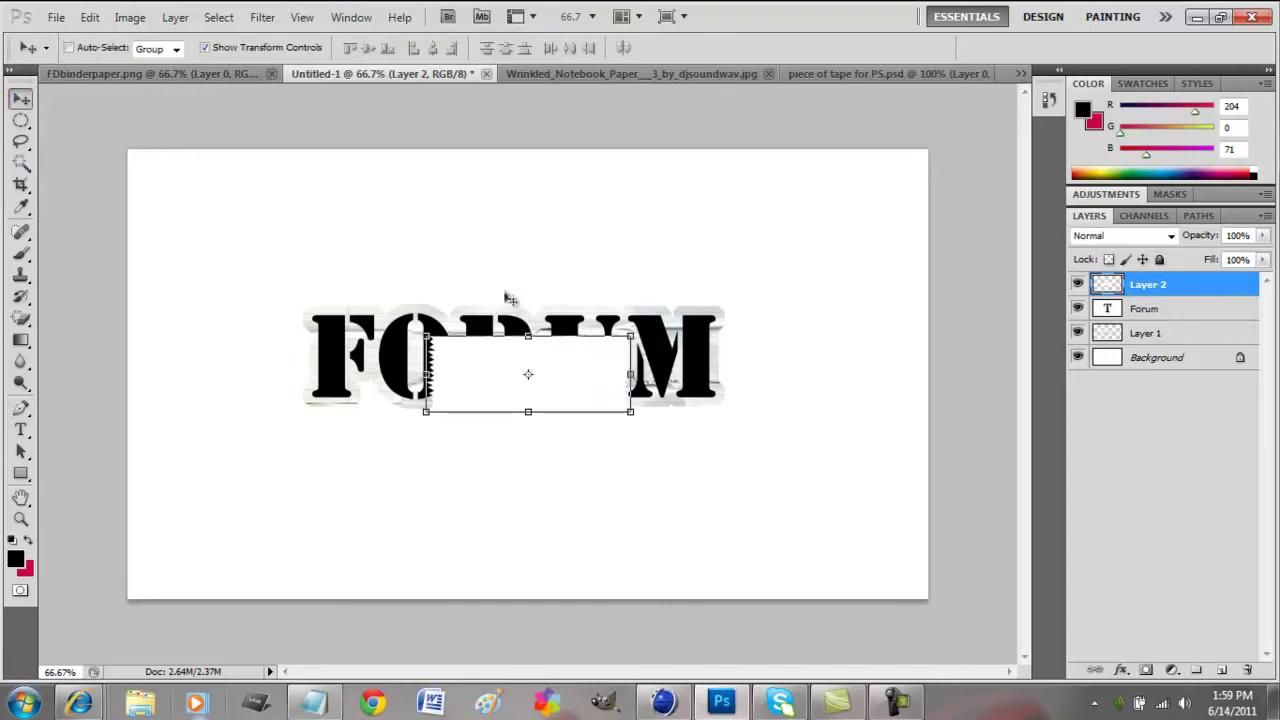
drag(632, 338, 626, 371)
drag(120, 196, 662, 396)
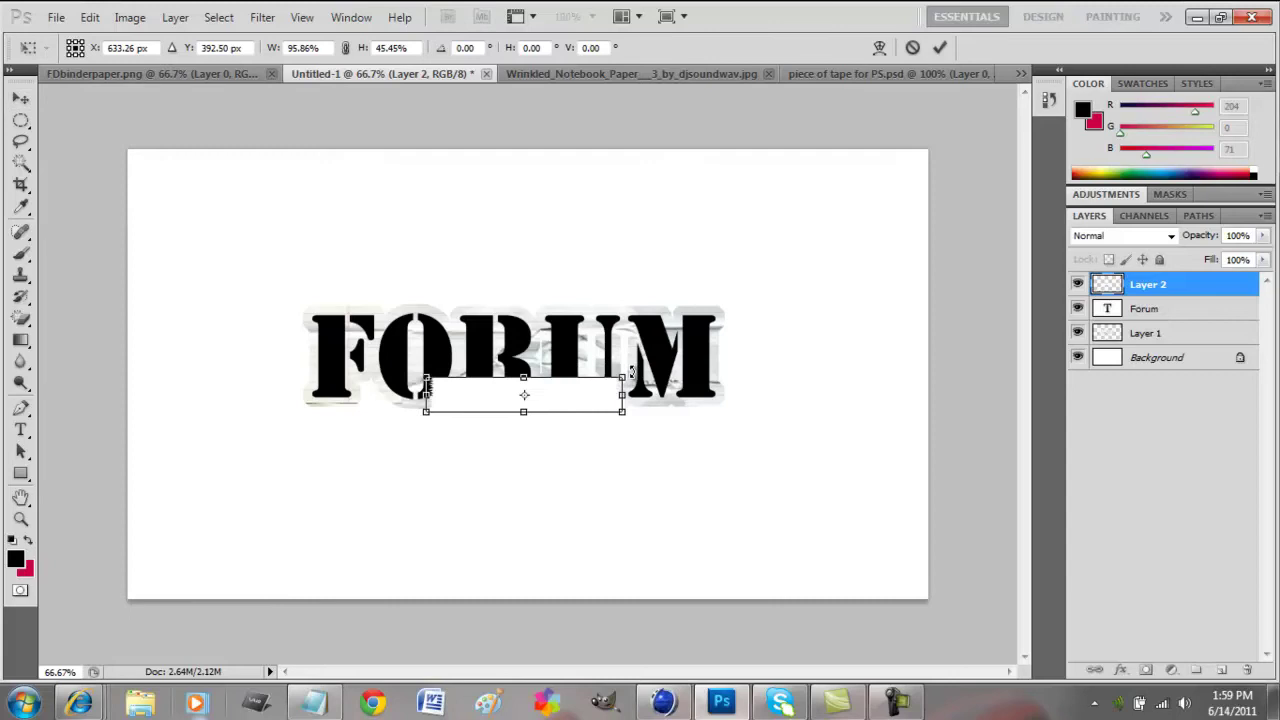
drag(633, 370, 614, 328)
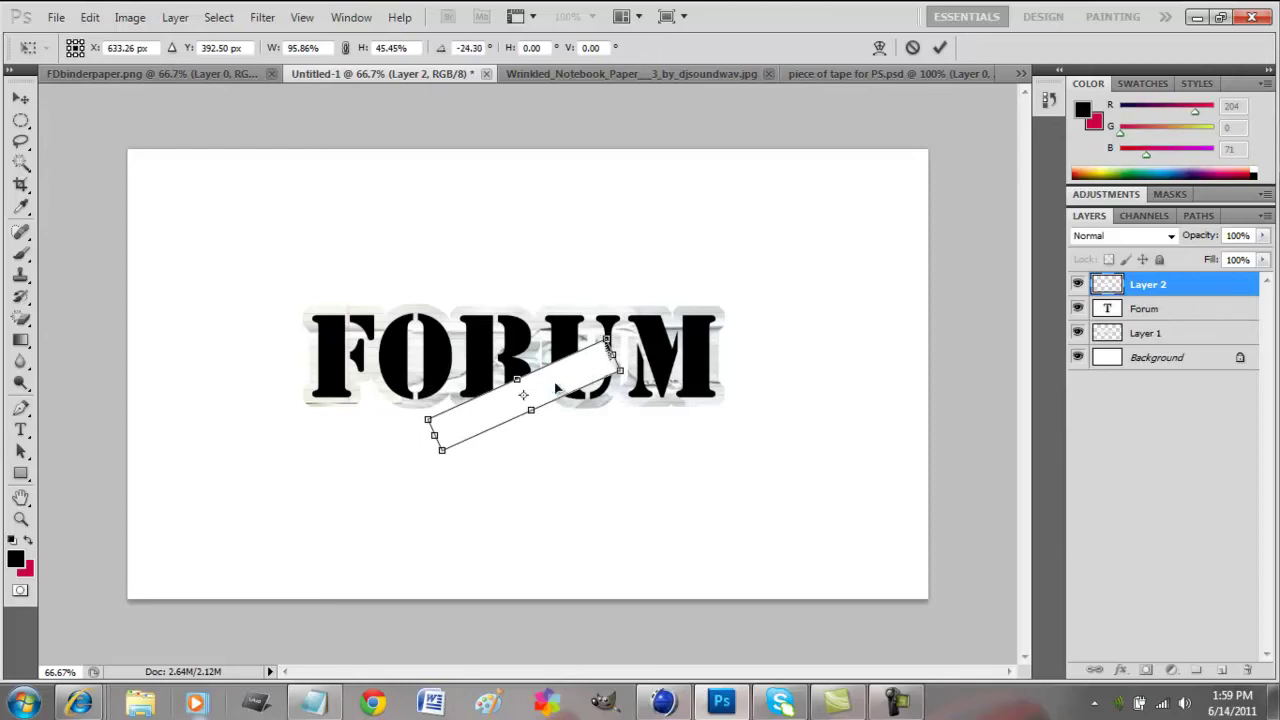
key(Return)
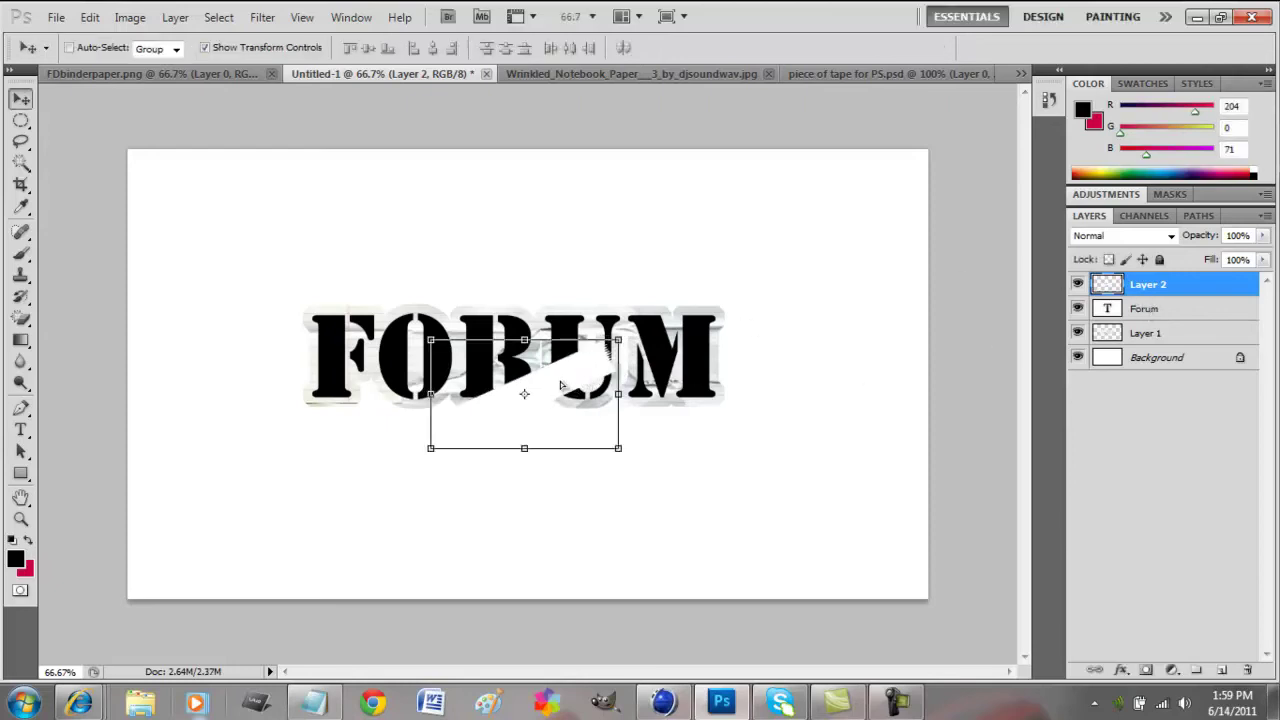
Move the tape strip onto the top of the F and lower Layer 2 opacity to 80%
drag(561, 385, 386, 317)
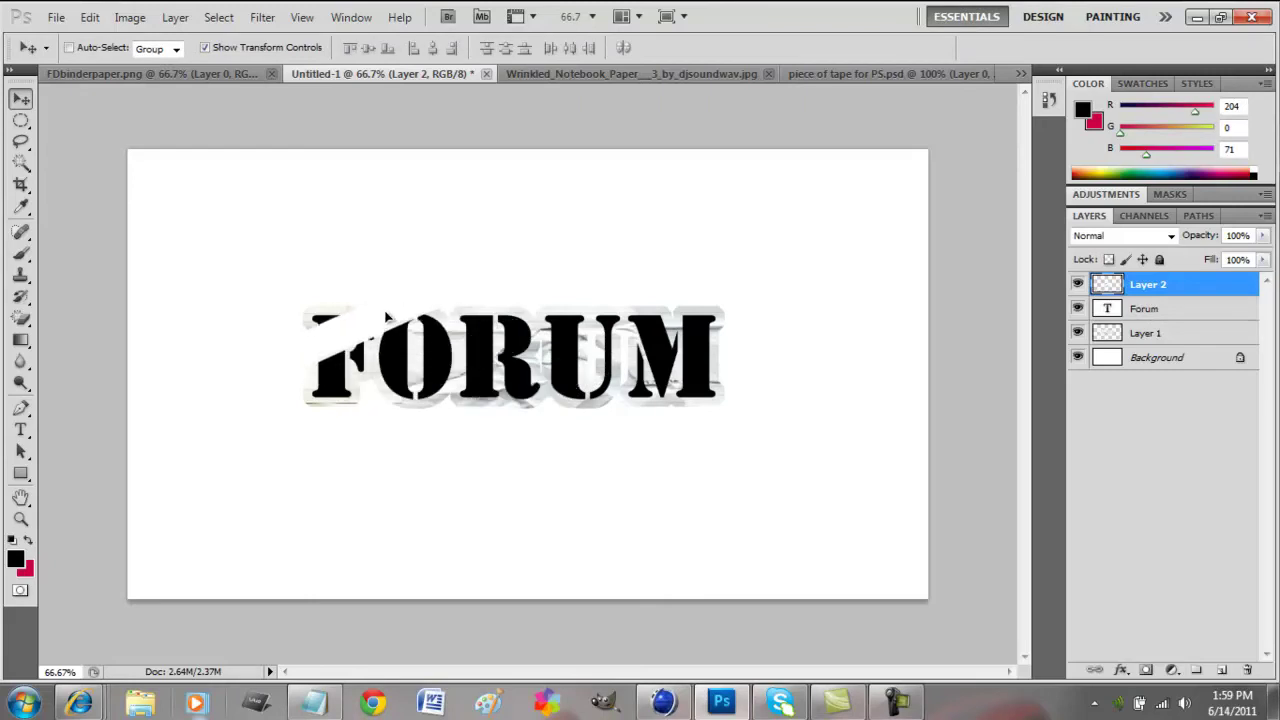
key(ctrl+t)
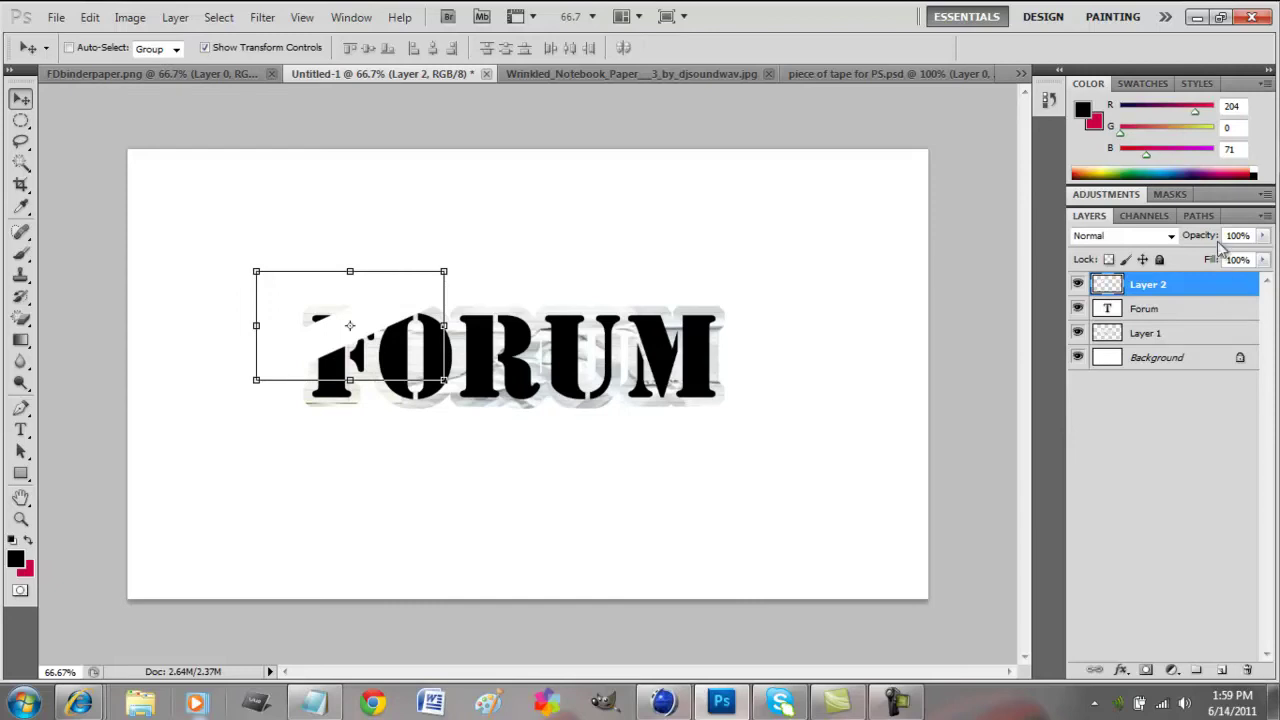
click(1263, 236)
drag(1266, 255, 1245, 260)
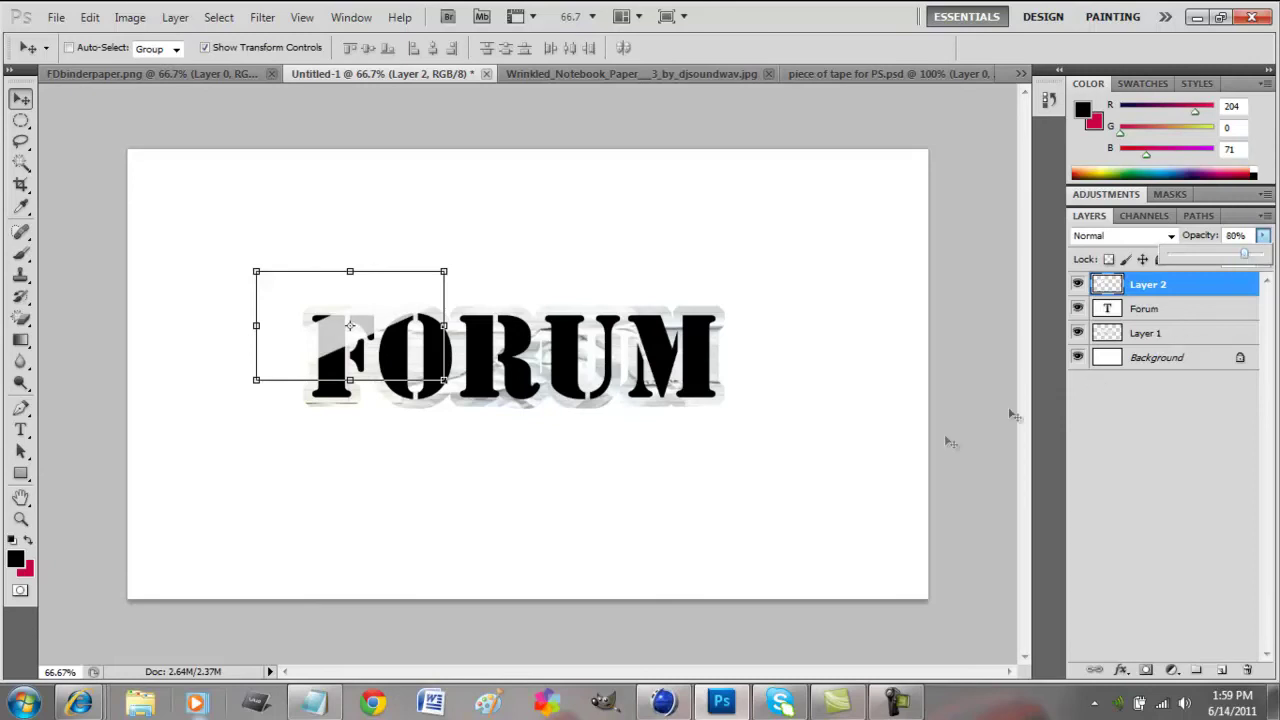
click(1183, 512)
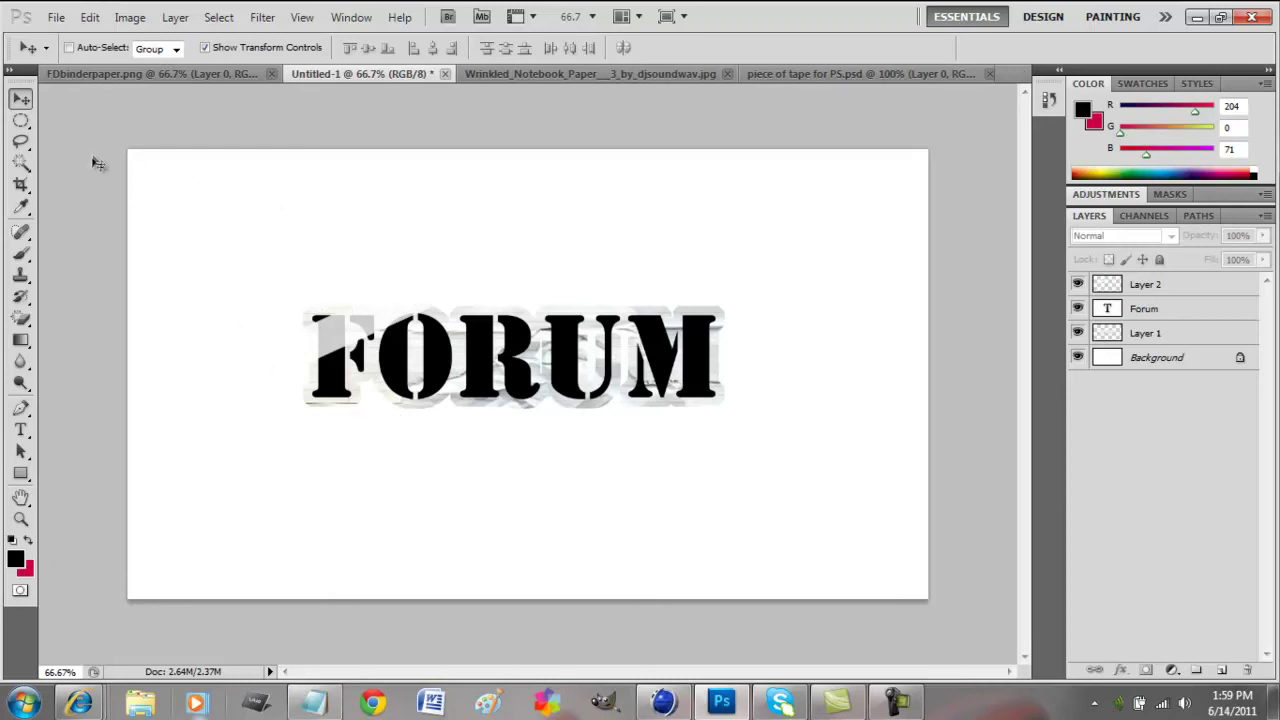
Pick the Magic Eraser, unlock the Background layer into Layer 0, then bring up Layer 2's options
click(21, 319)
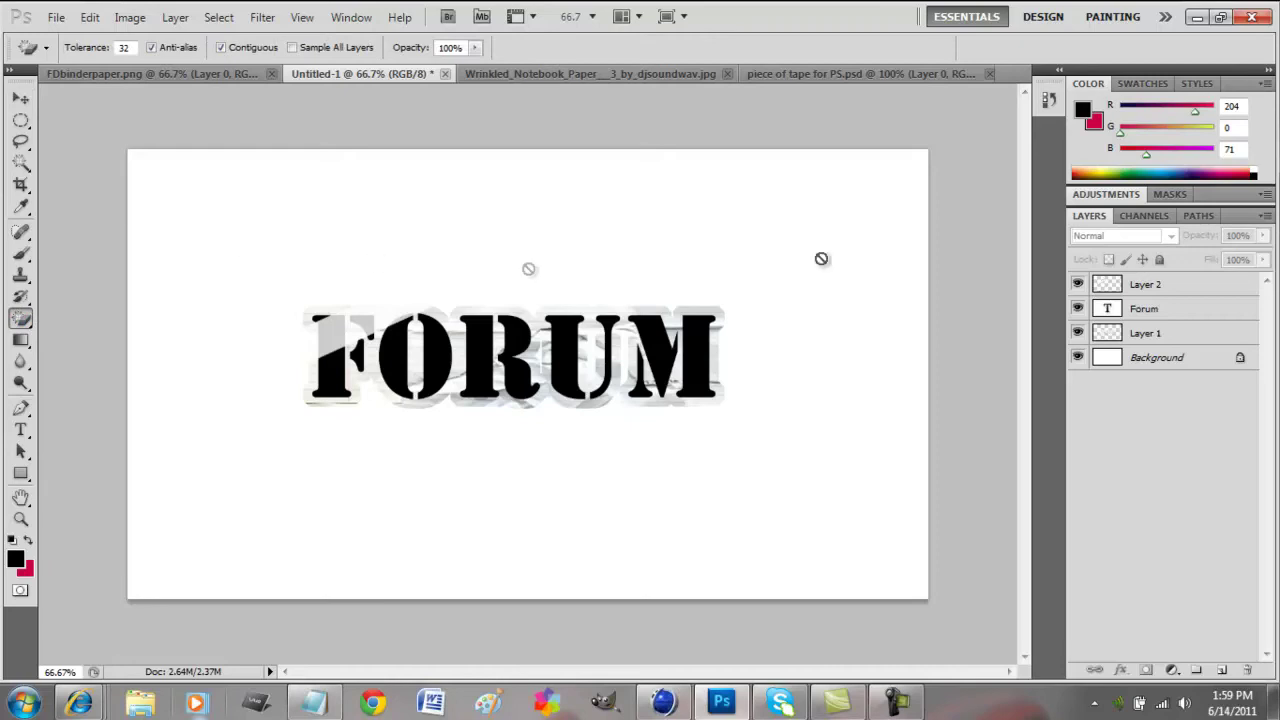
click(1206, 364)
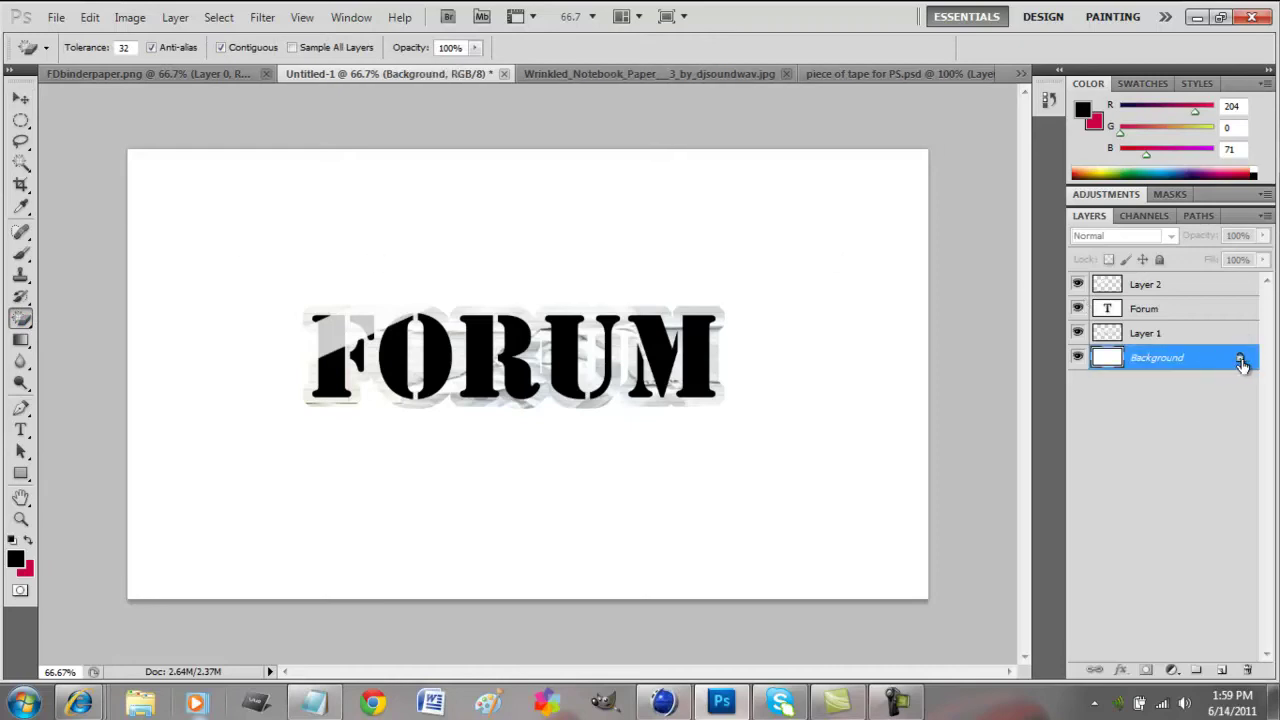
drag(1240, 362, 1247, 670)
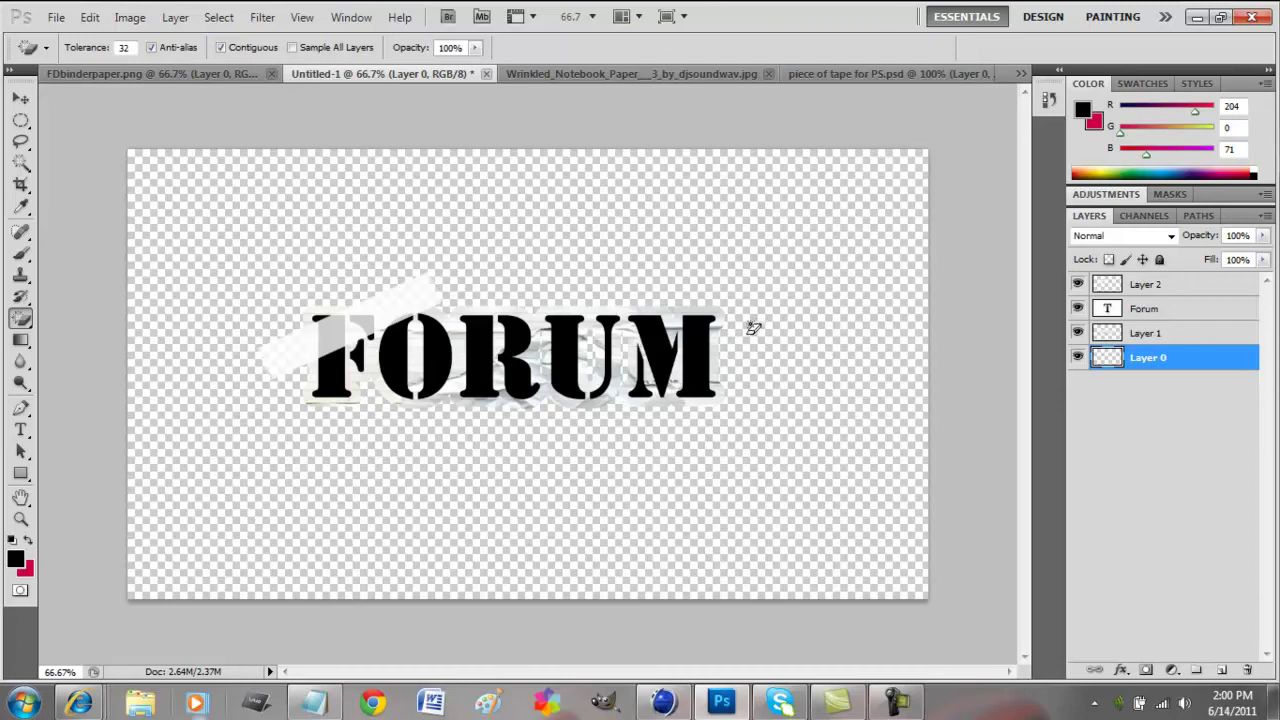
click(1165, 290)
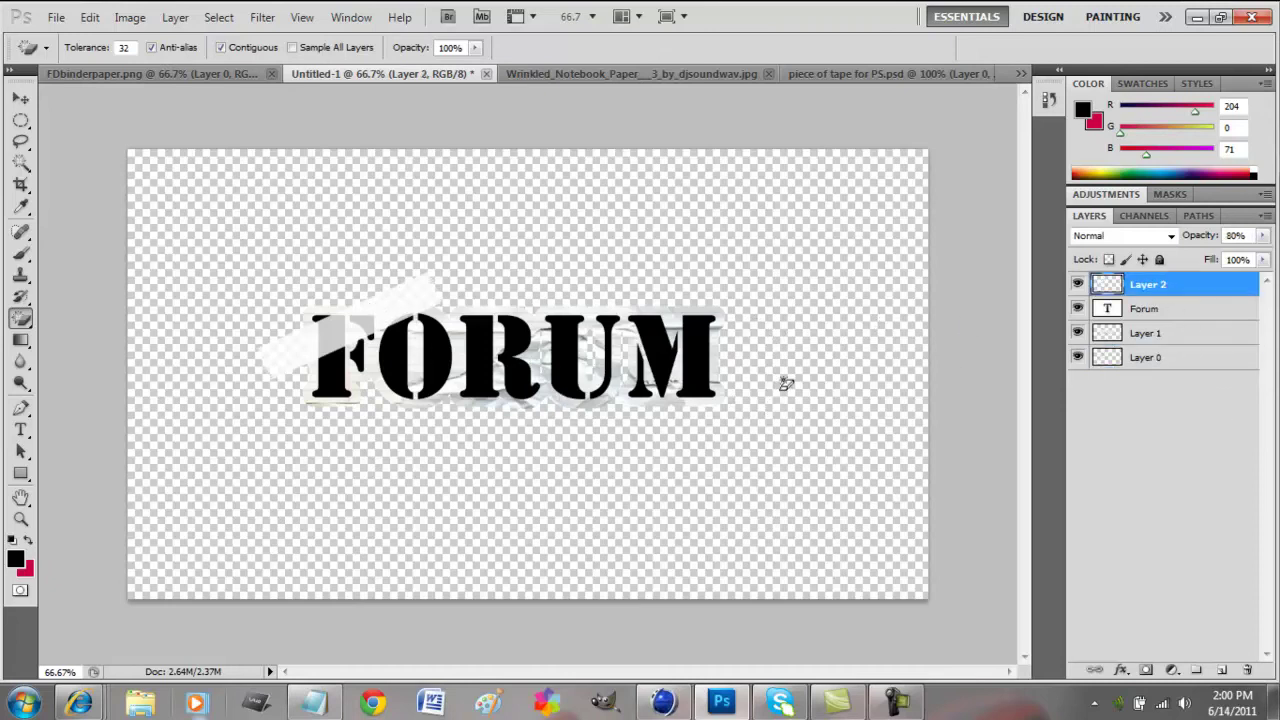
right_click(1173, 296)
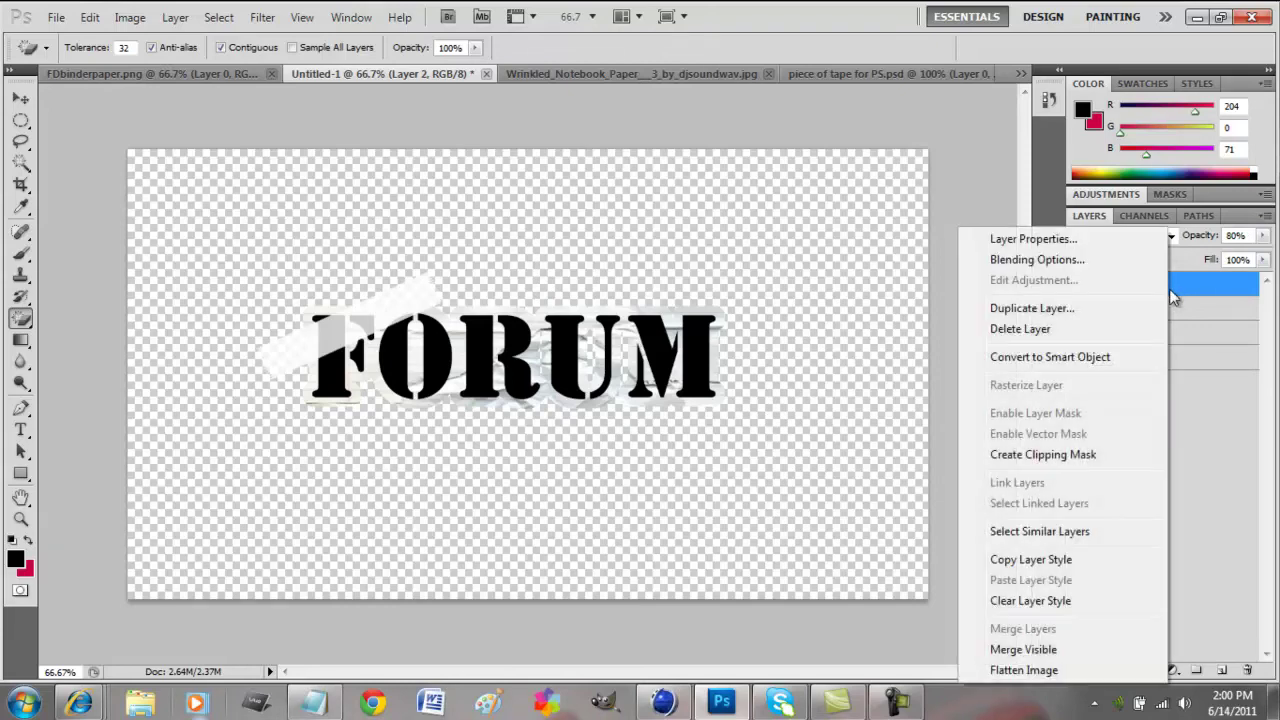
Duplicate Layer 2 as Layer 2 copy, move it over the M, then select the Forum layer
click(1110, 318)
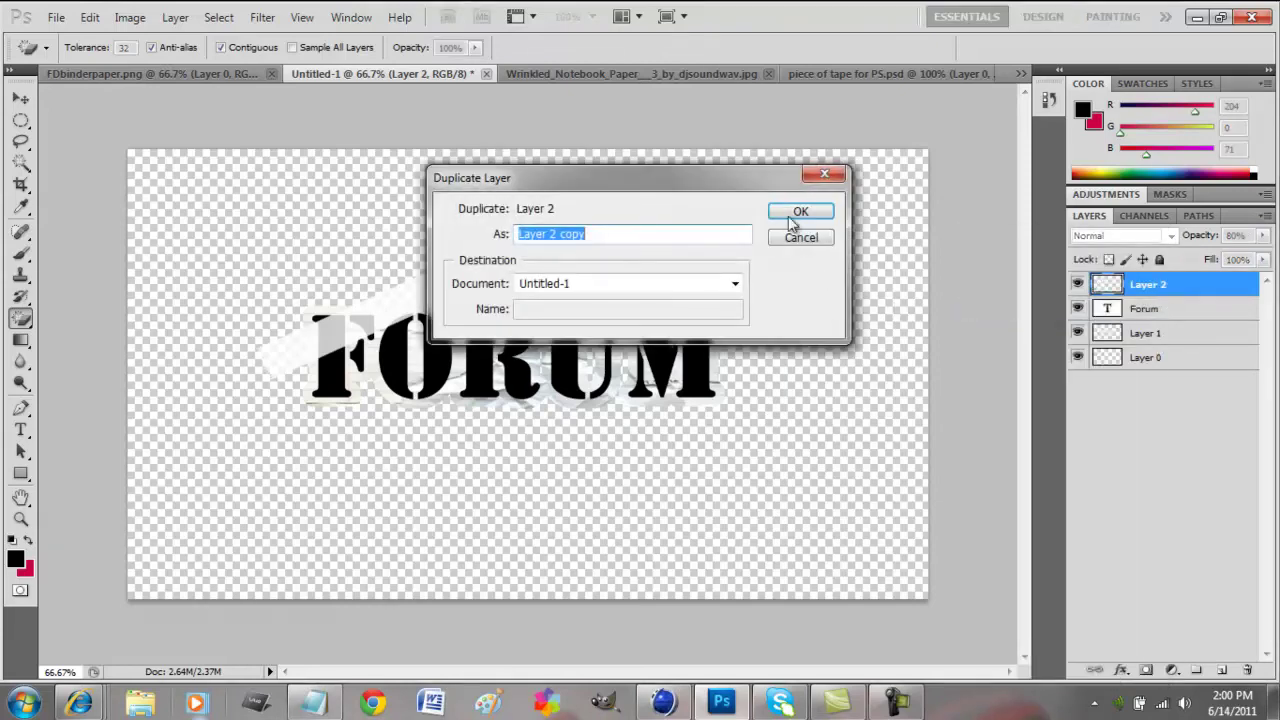
click(797, 215)
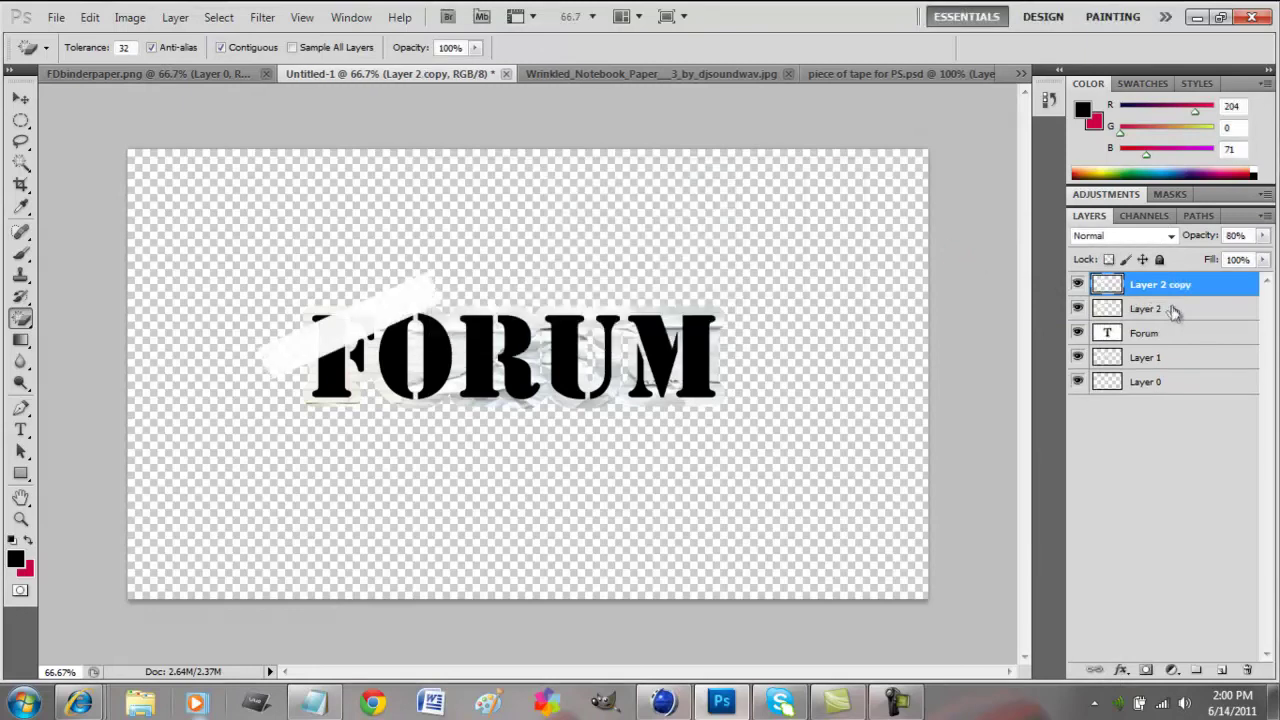
click(20, 98)
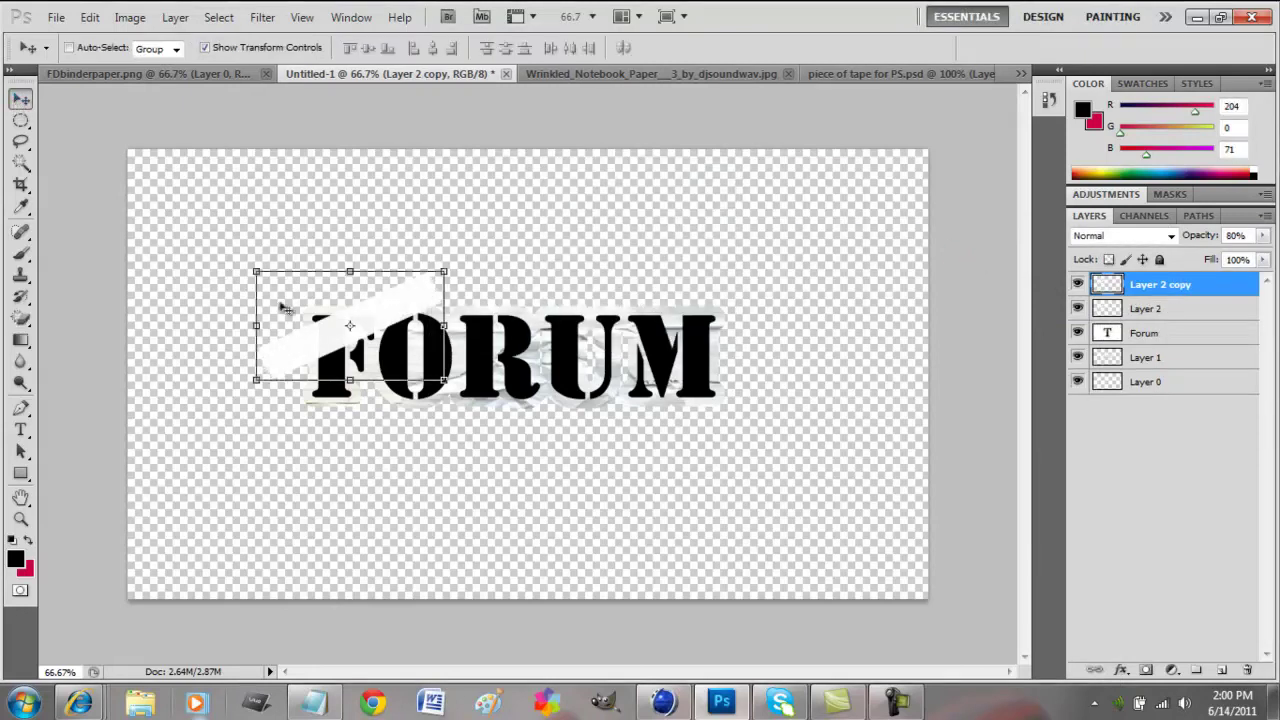
drag(370, 330, 695, 392)
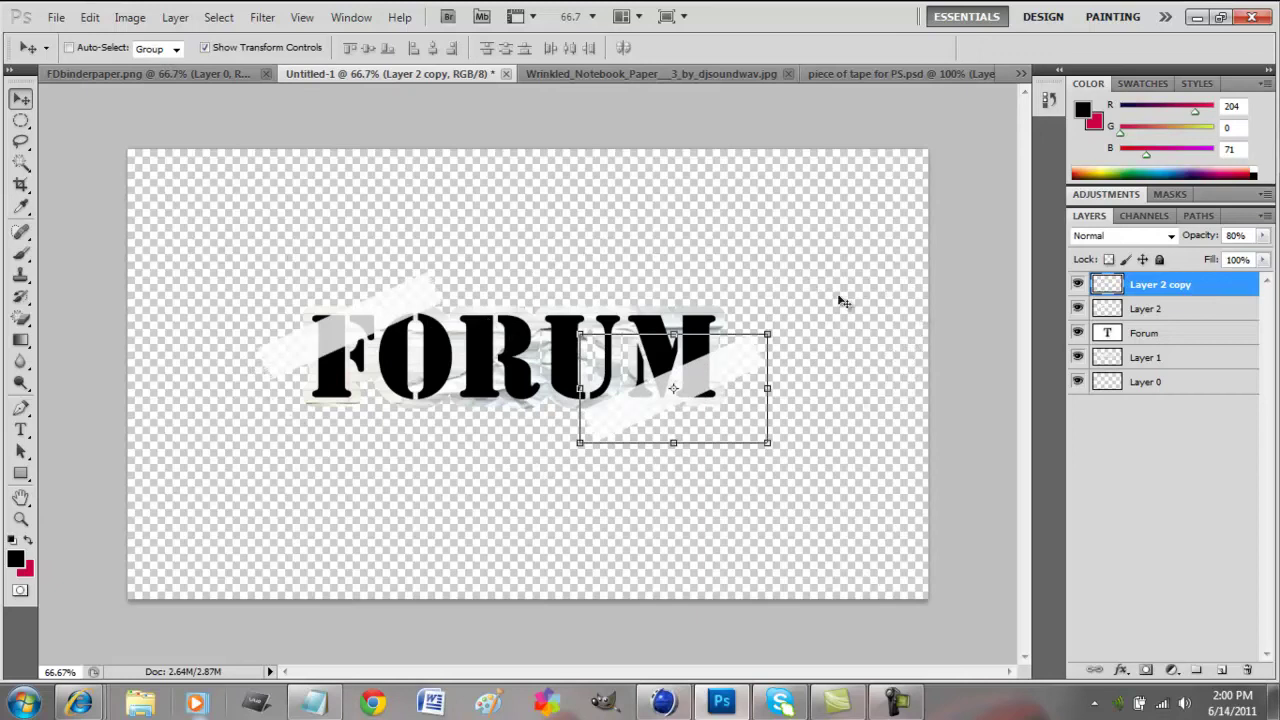
click(1180, 332)
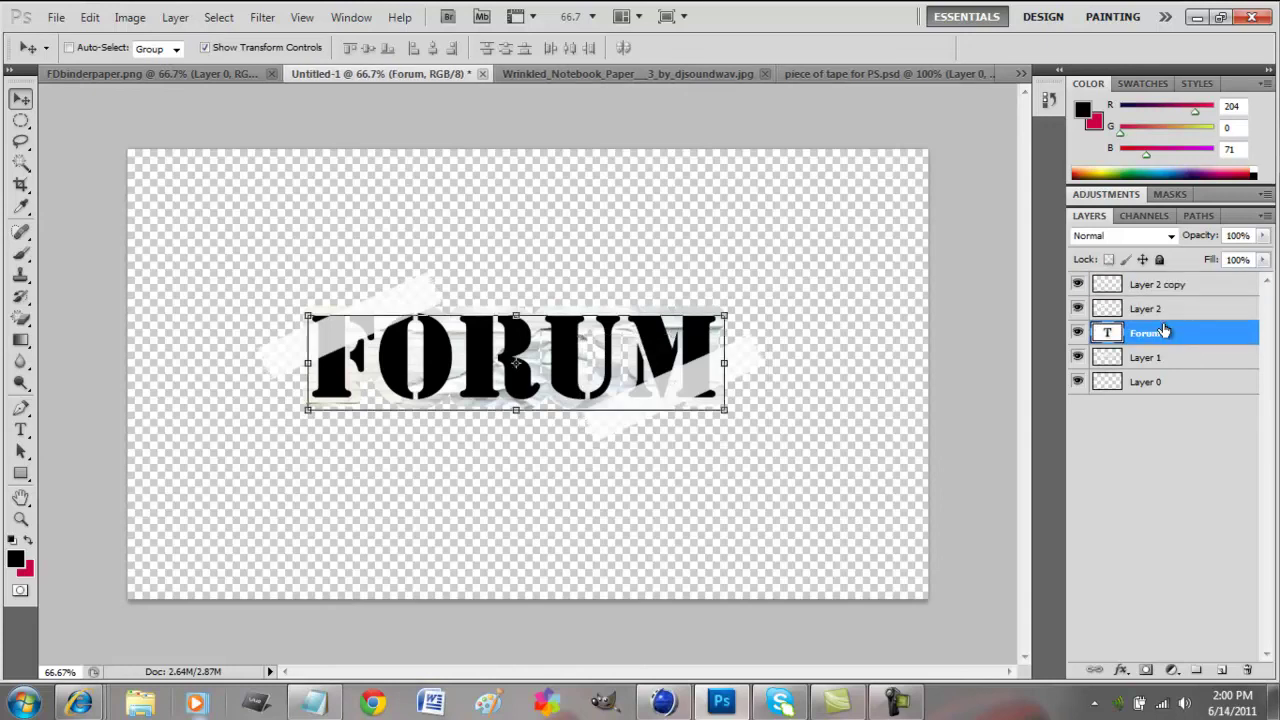
Set the Forum text layer to 80% opacity, then confirm Save As uses Photoshop PSD format and cancel
click(1263, 238)
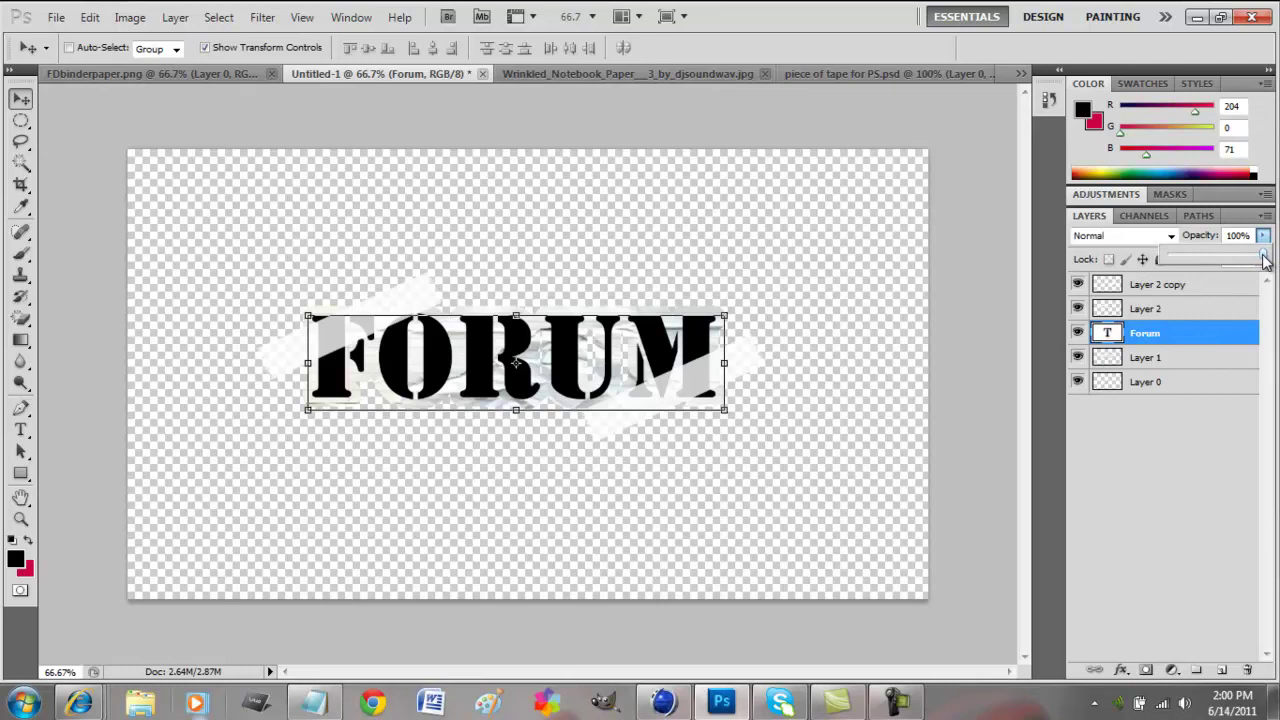
drag(1260, 258, 1249, 258)
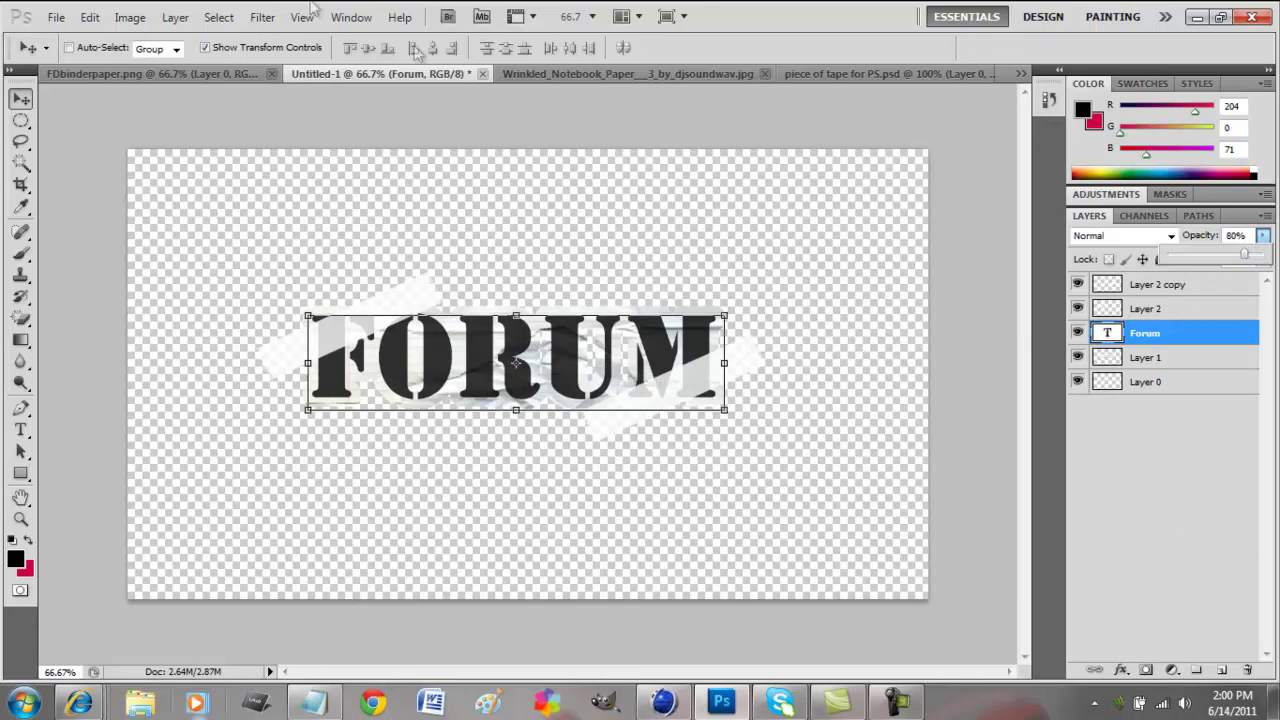
click(56, 17)
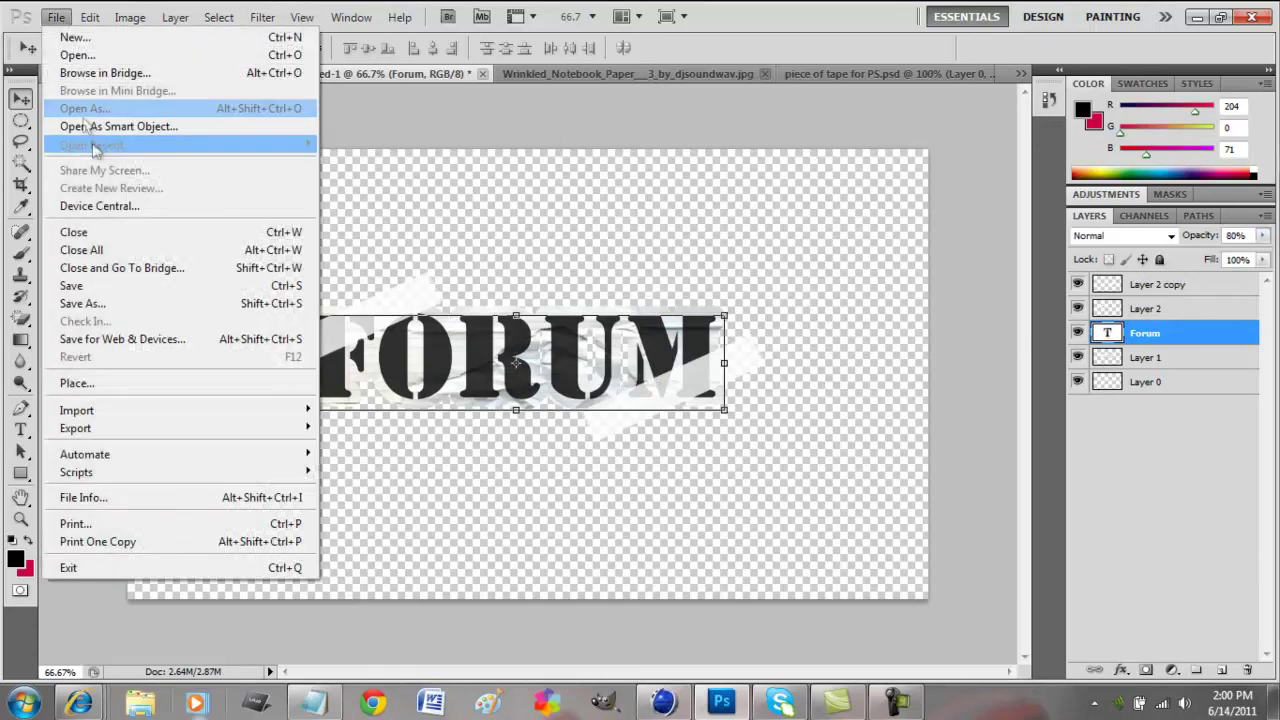
click(118, 302)
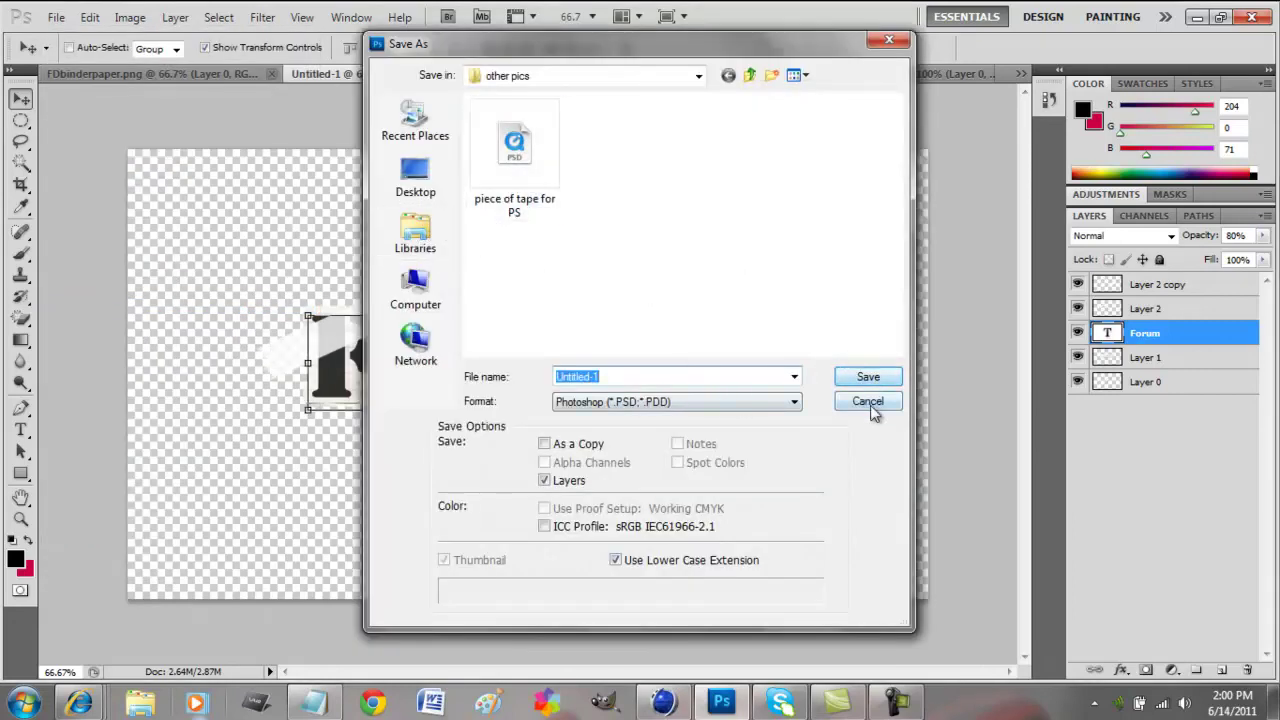
click(772, 402)
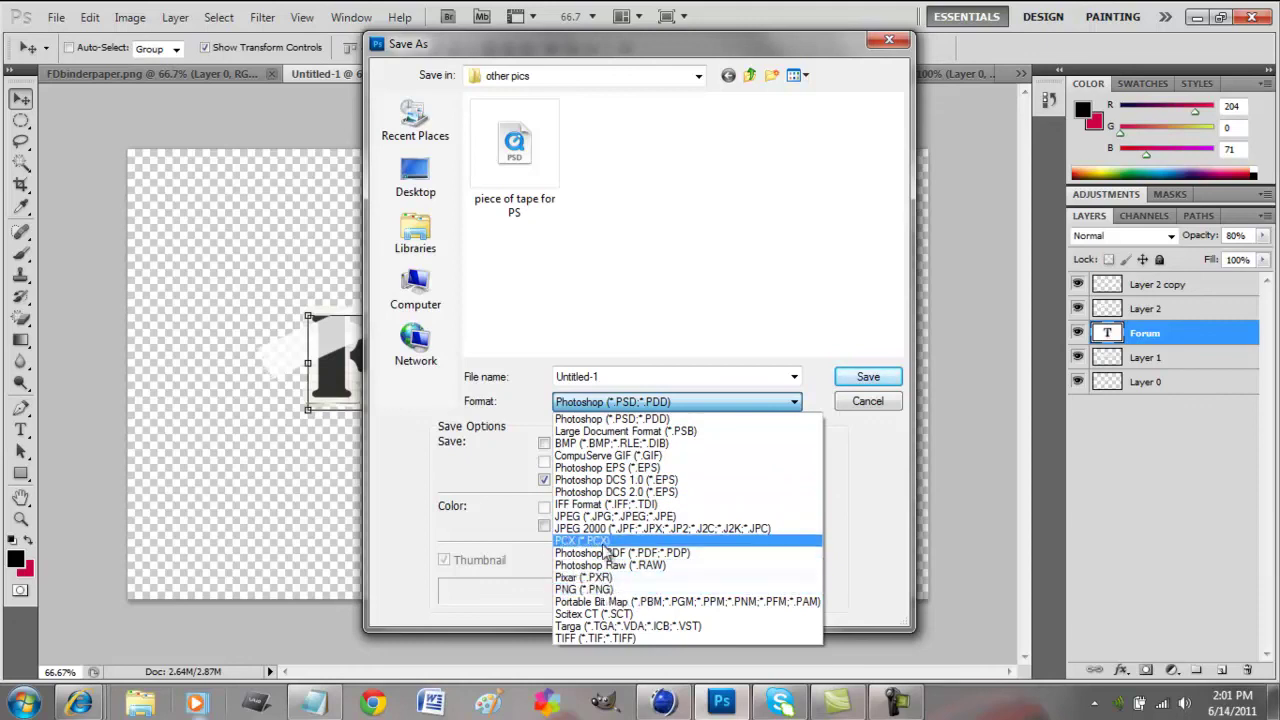
click(872, 488)
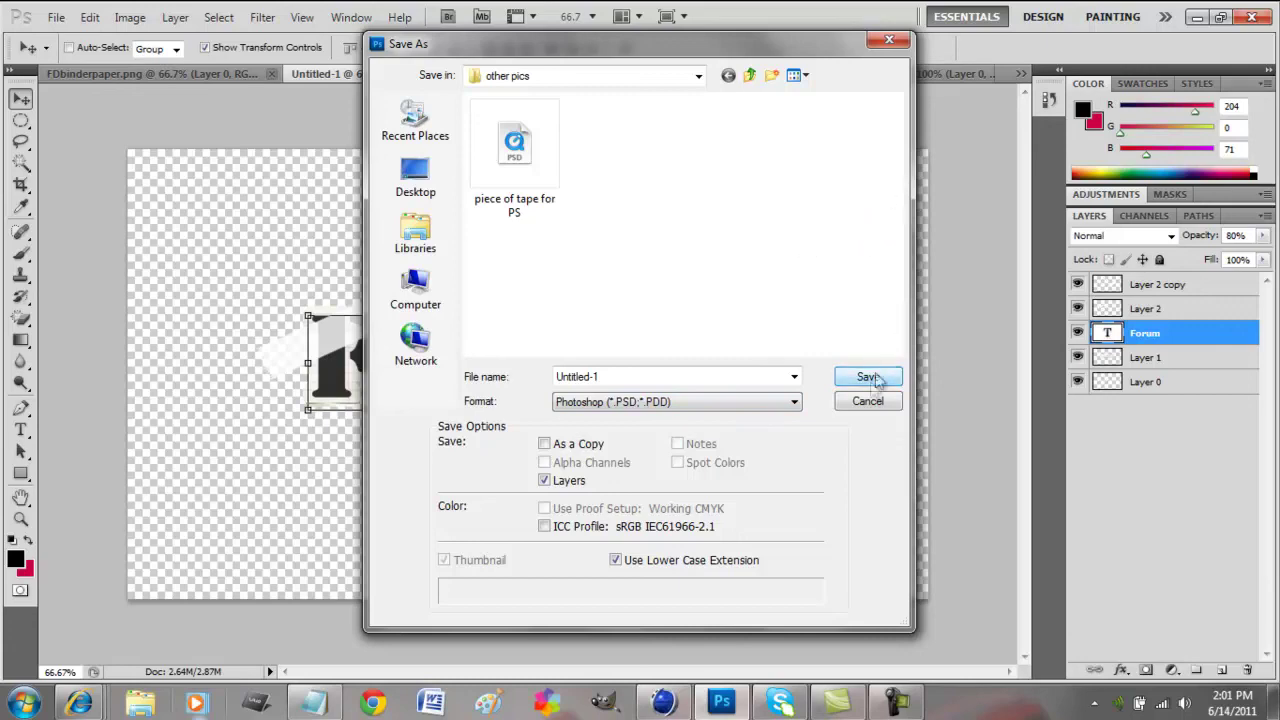
click(867, 401)
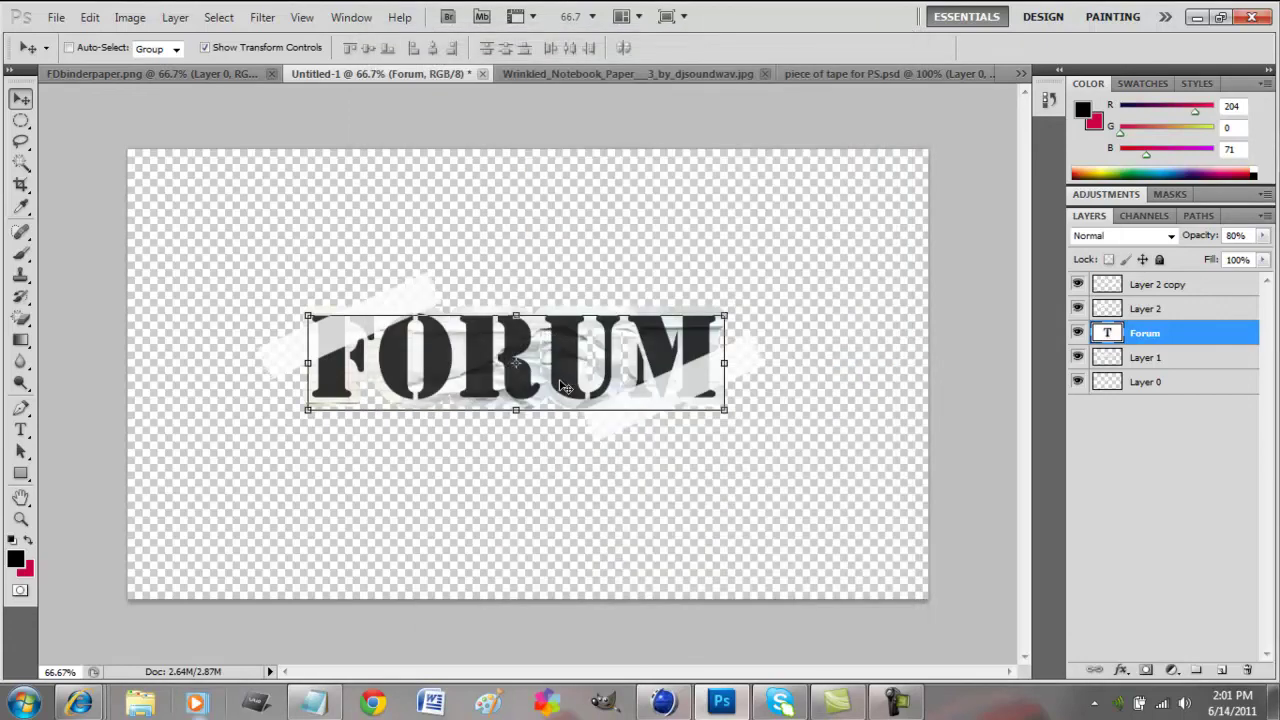